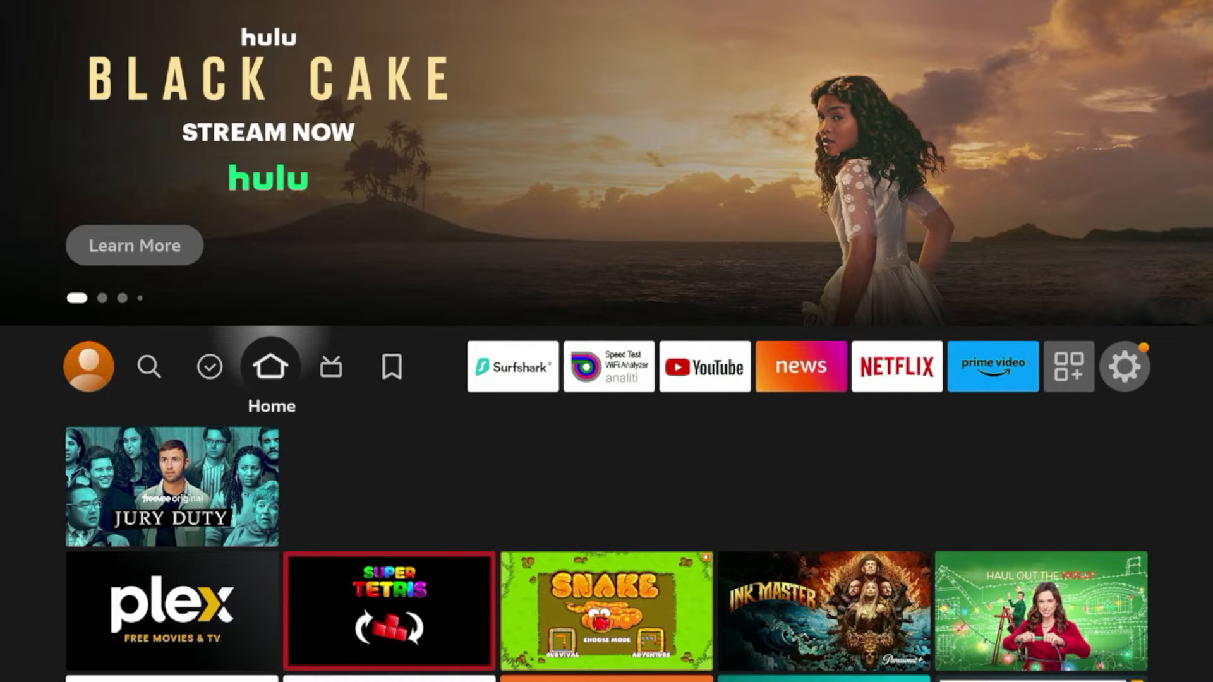
# Step: Move along the home top row to the Settings gear to show the settings categories
pyautogui.press('Right')
pyautogui.press('Right')
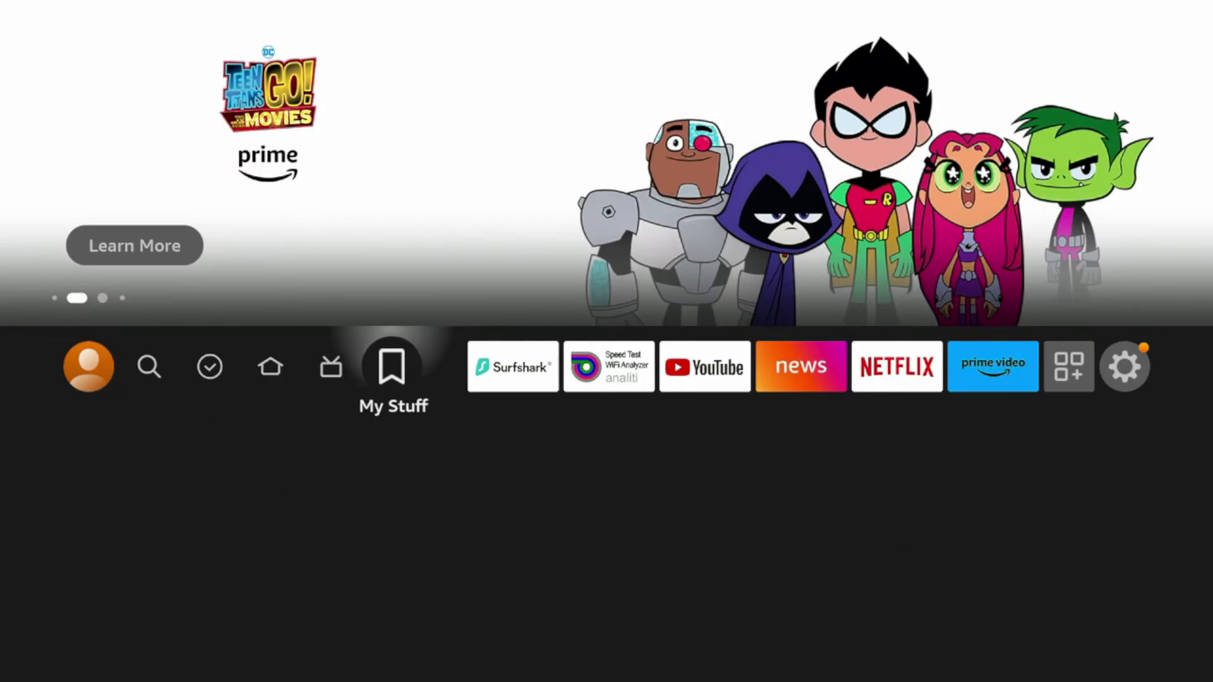
pyautogui.press('Right')
pyautogui.press('Right')
pyautogui.press('Right')
pyautogui.press('Right')
pyautogui.press('Right')
pyautogui.press('Right')
pyautogui.press('Right')
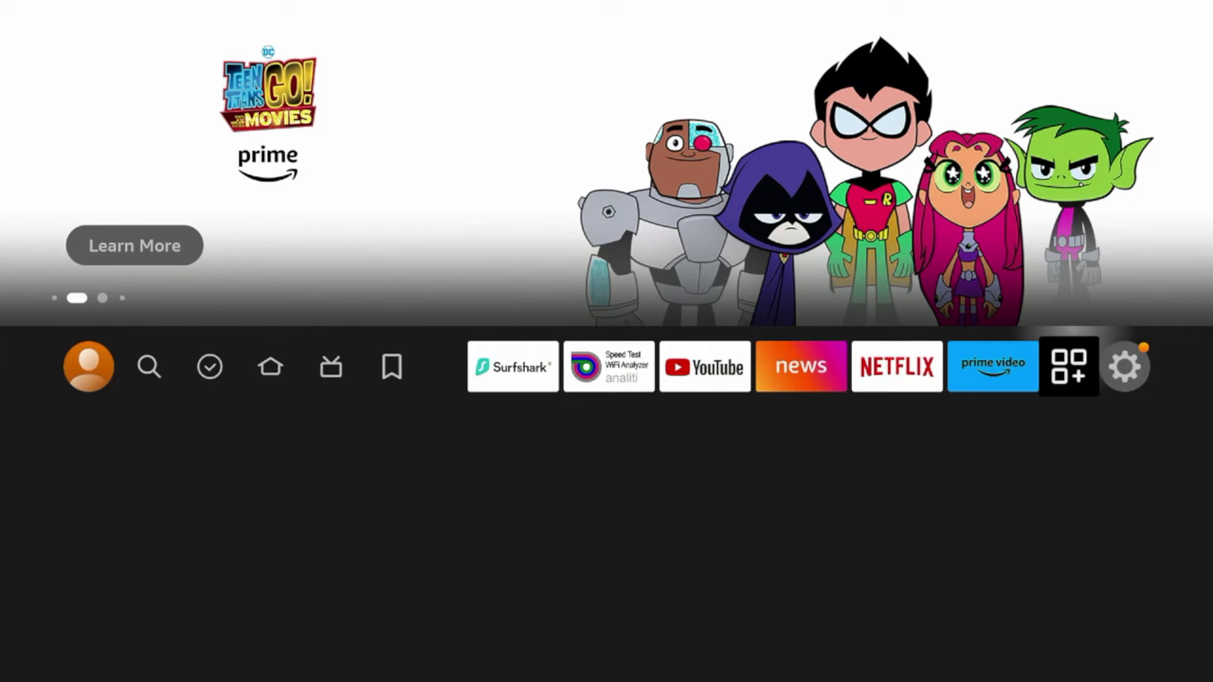
# Step: Go into My Fire TV and bring up the About device information
pyautogui.press('Down')
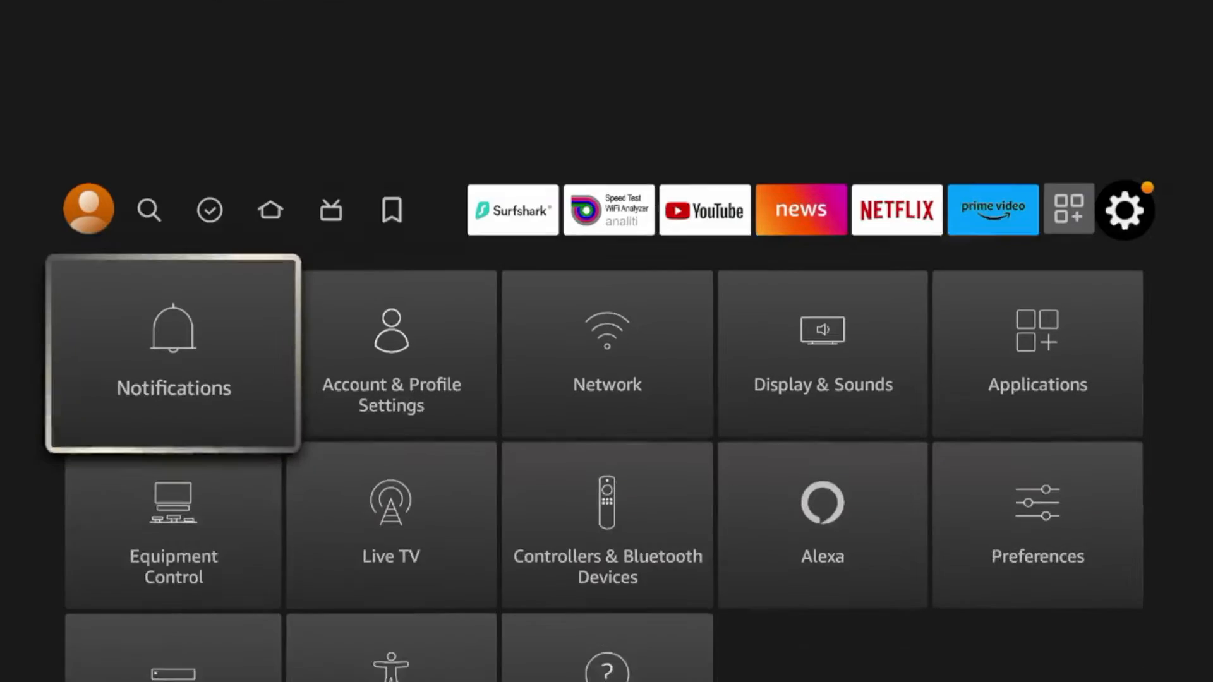
pyautogui.press('Down')
pyautogui.press('Down')
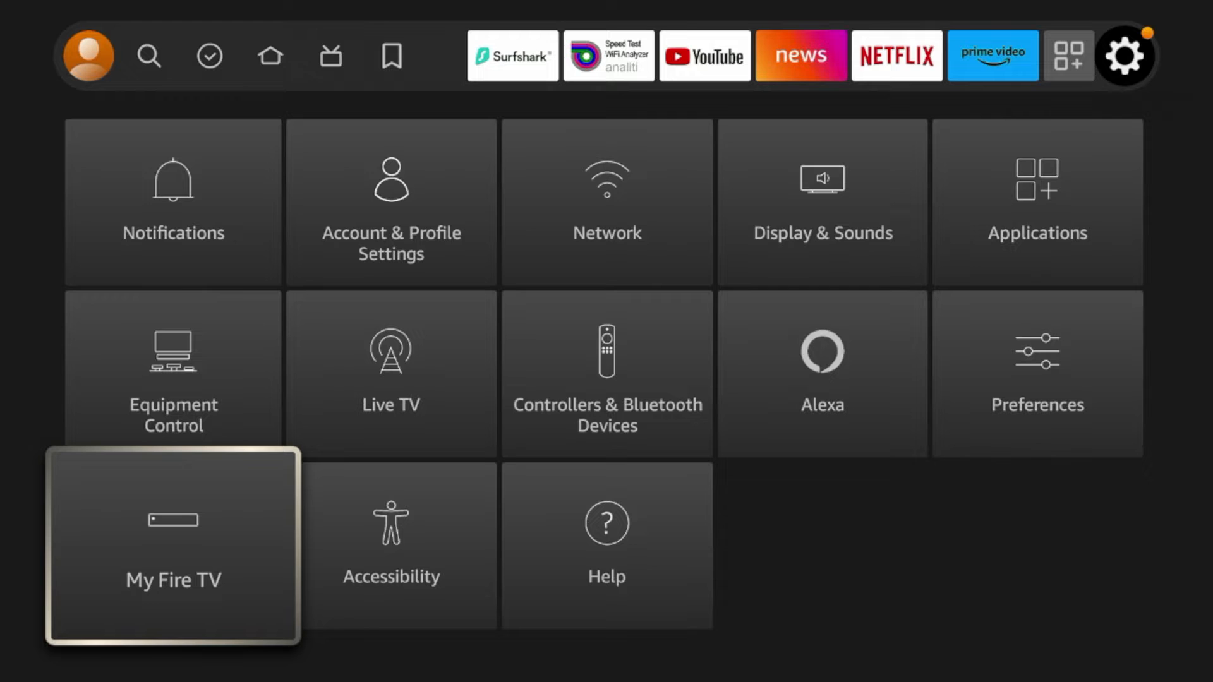
pyautogui.press('Return')
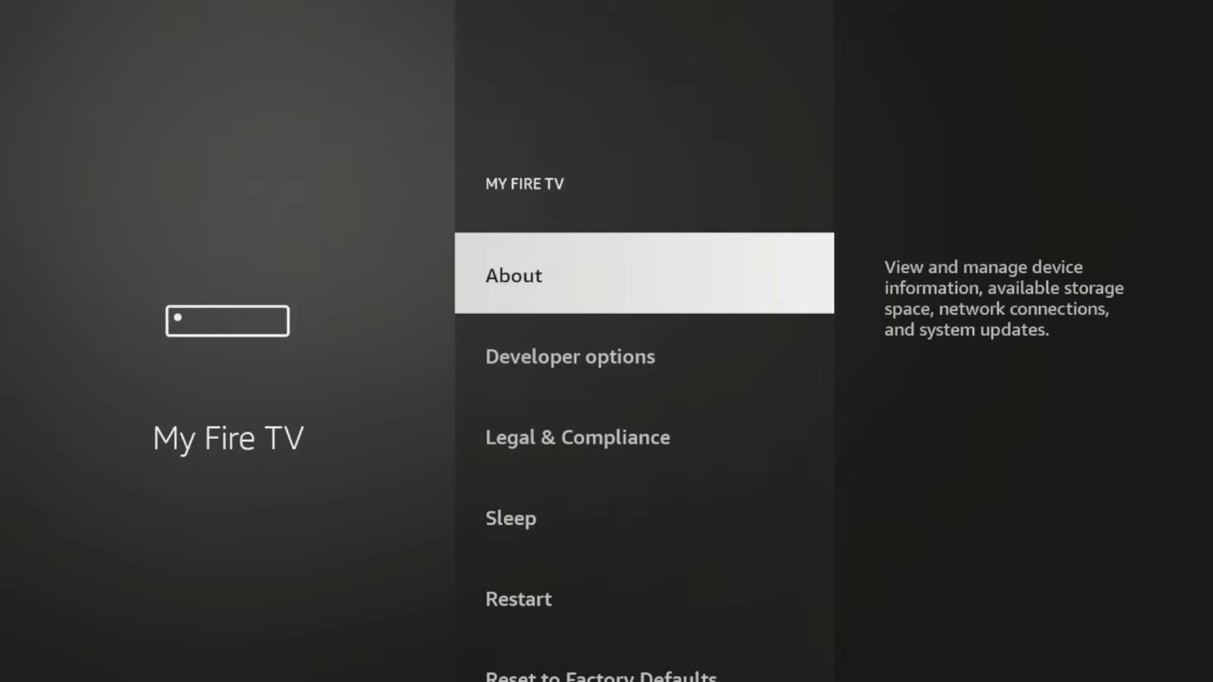
pyautogui.press('Down')
pyautogui.press('Up')
pyautogui.press('Return')
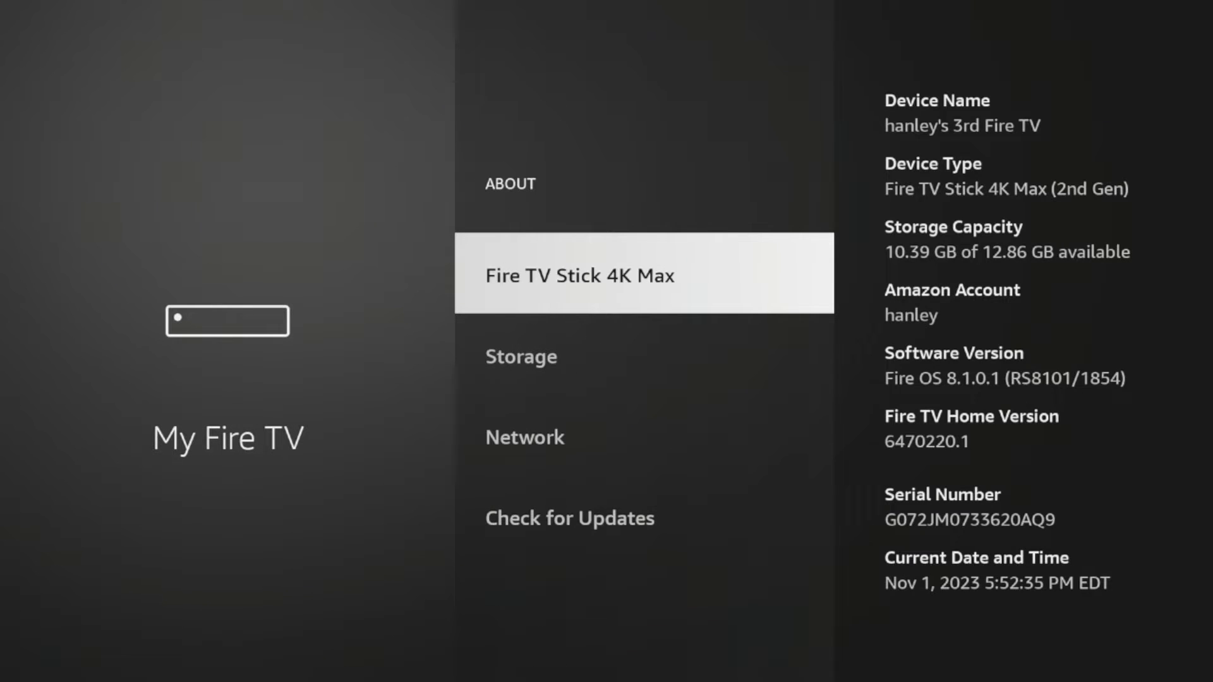
# Step: Browse the About entries including Check for Updates, then return to the home screen
pyautogui.press('Down')
pyautogui.press('Up')
pyautogui.press('Down')
pyautogui.press('Down')
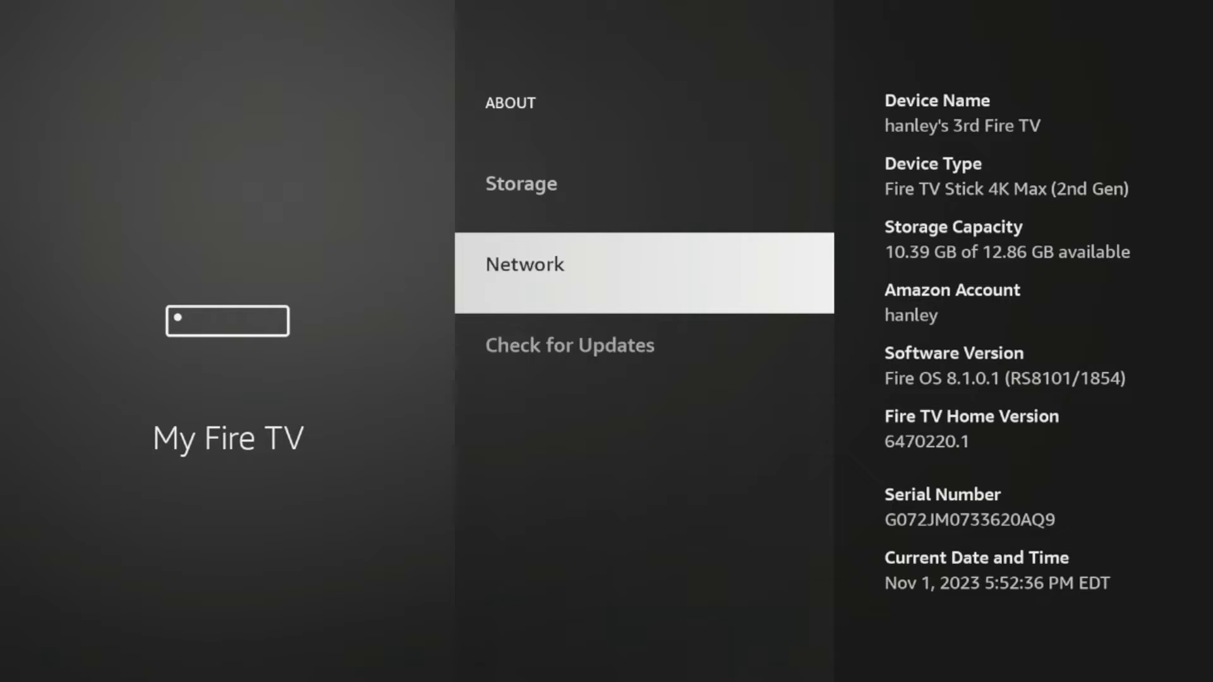
pyautogui.press('Down')
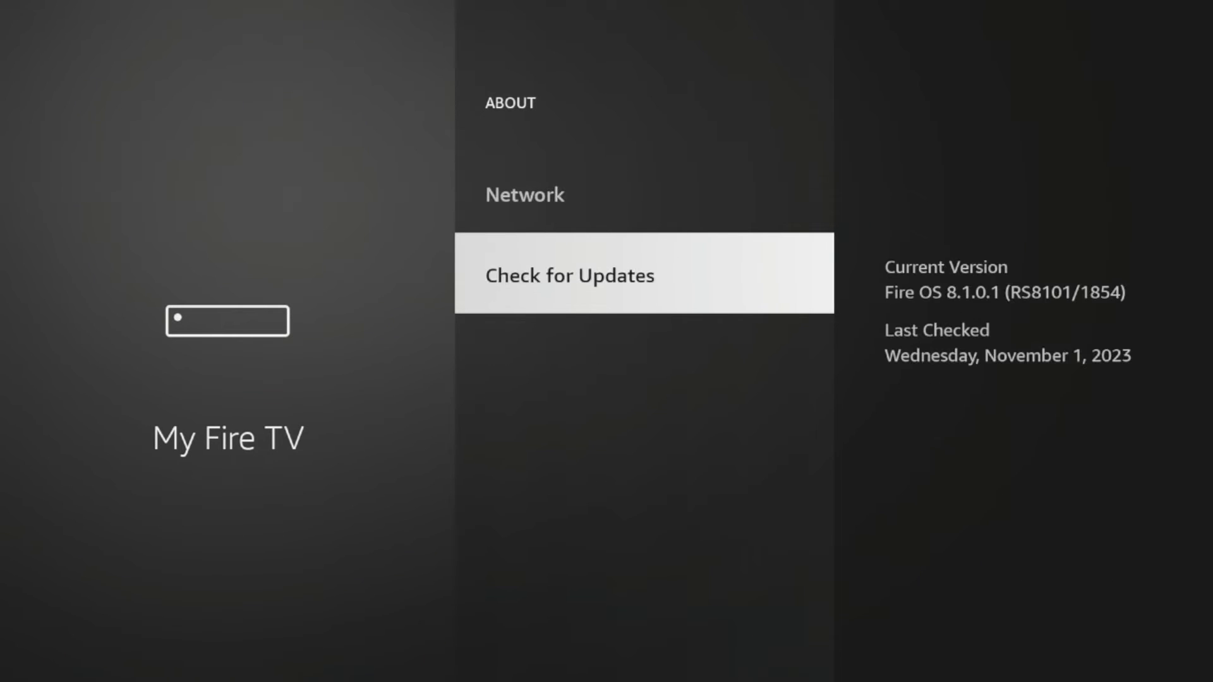
pyautogui.press('Up')
pyautogui.press('Up')
pyautogui.press('Up')
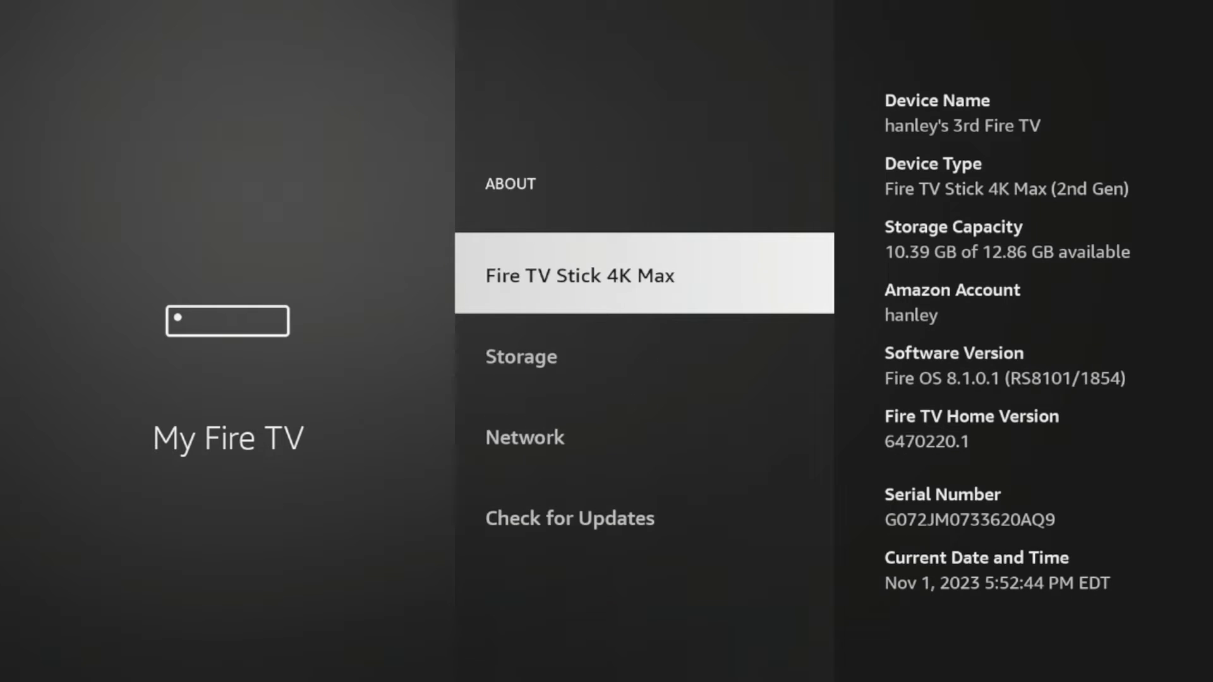
pyautogui.press('Down')
pyautogui.press('Down')
pyautogui.press('Down')
pyautogui.press('Up')
pyautogui.press('Up')
pyautogui.press('Up')
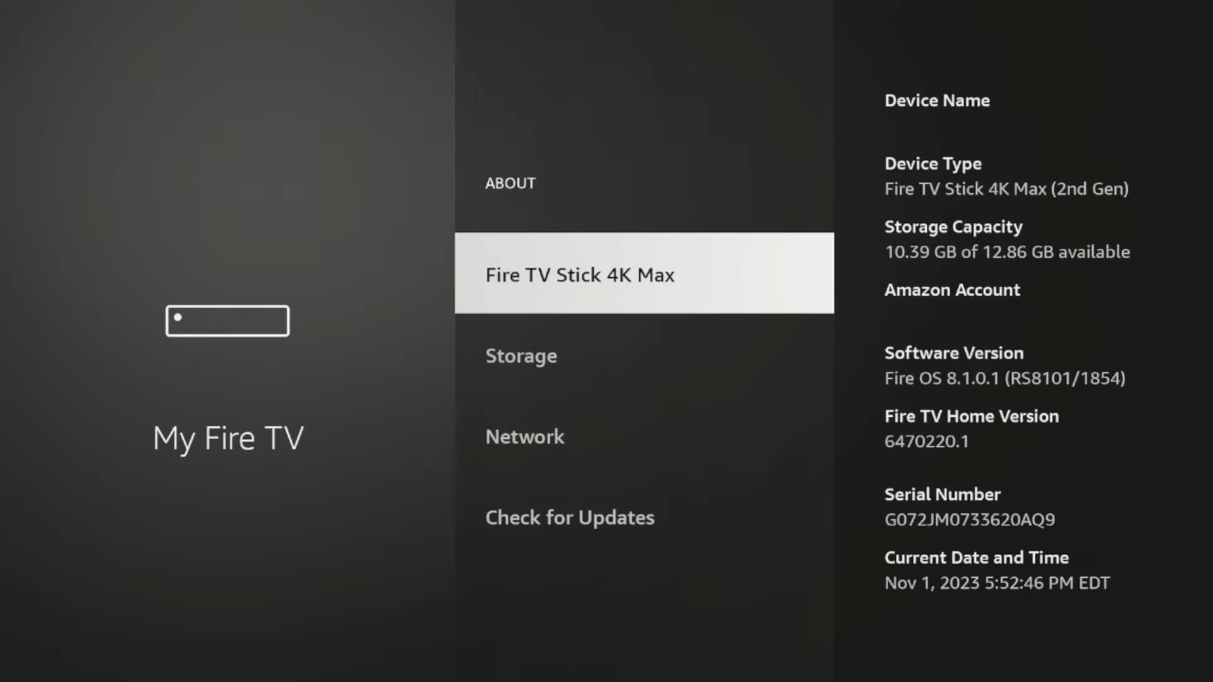
pyautogui.press('Home')
# Step: Reach Privacy Settings under Preferences from the home screen settings grid
pyautogui.press('Right')
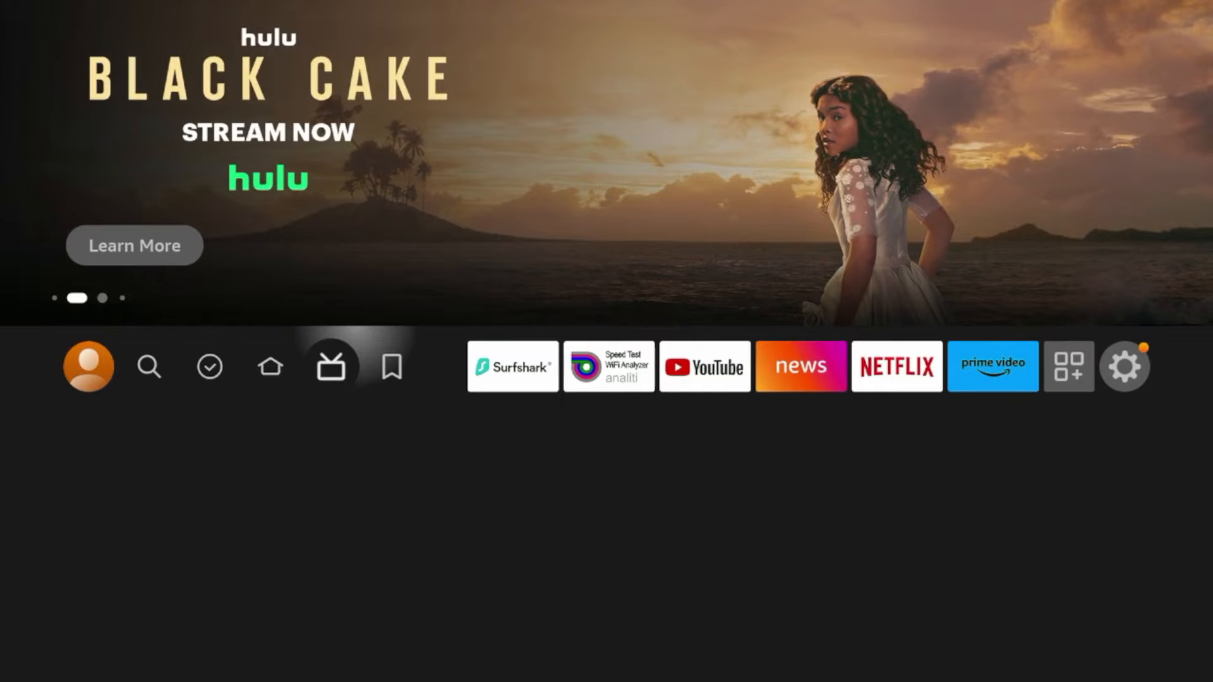
pyautogui.press('Right')
pyautogui.press('Right')
pyautogui.press('Right')
pyautogui.press('Right')
pyautogui.press('Right')
pyautogui.press('Right')
pyautogui.press('Right')
pyautogui.press('Right')
pyautogui.press('Down')
pyautogui.press('Down')
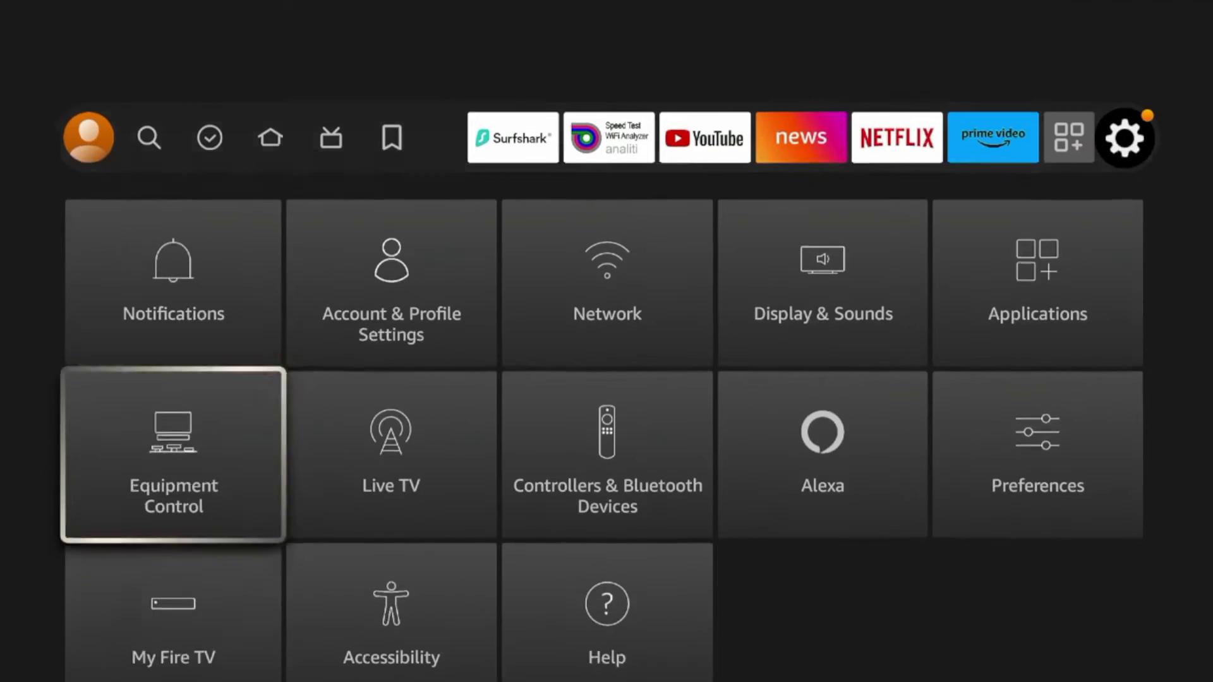
pyautogui.press('Right')
pyautogui.press('Right')
pyautogui.press('Right')
pyautogui.press('Up')
pyautogui.press('Back')
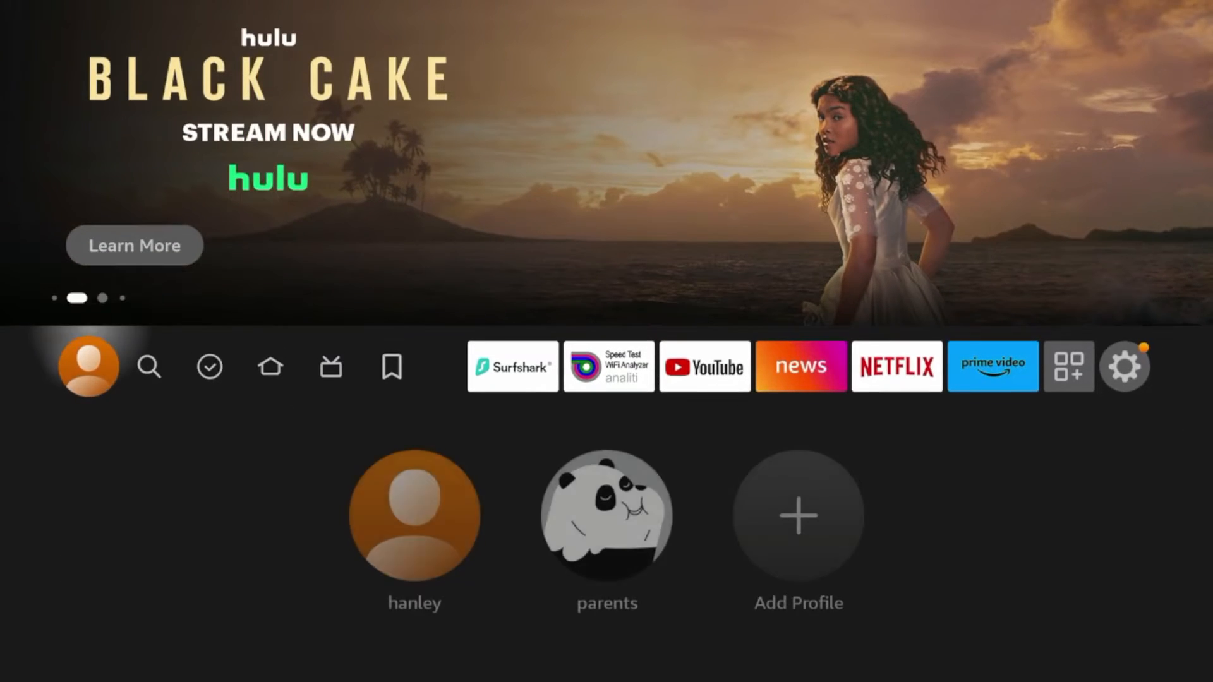
pyautogui.press('Right')
pyautogui.press('Down')
pyautogui.press('Down')
pyautogui.press('Right')
pyautogui.press('Right')
pyautogui.press('Right')
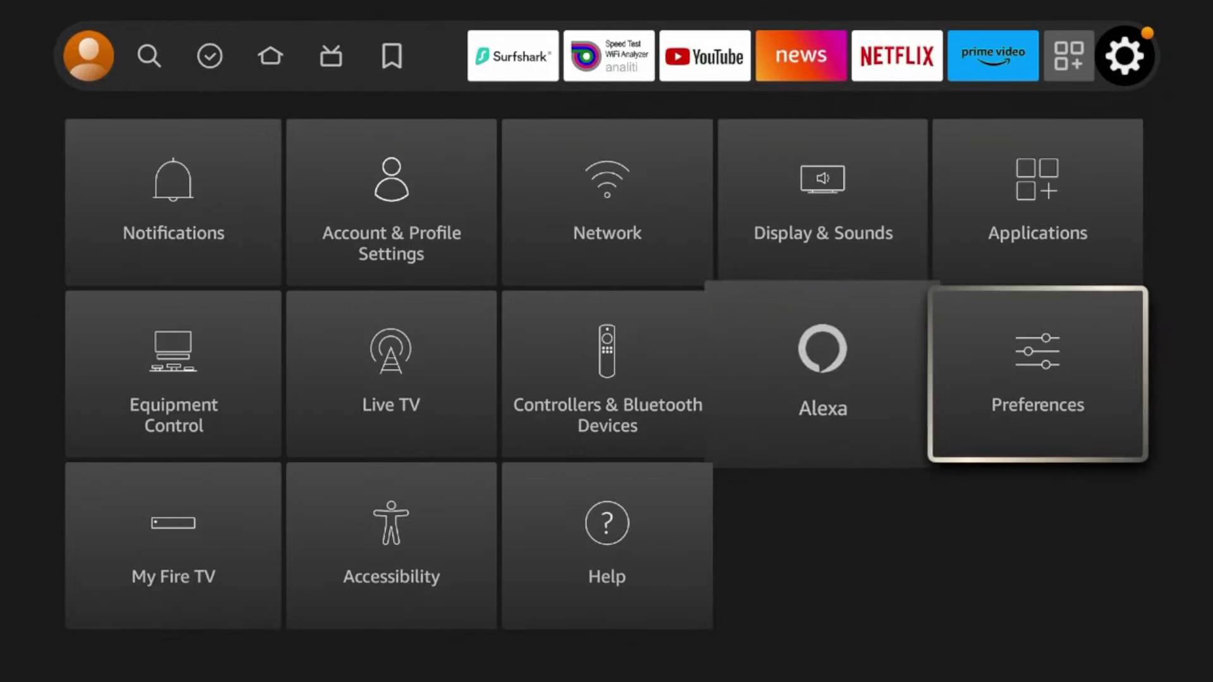
pyautogui.press('Return')
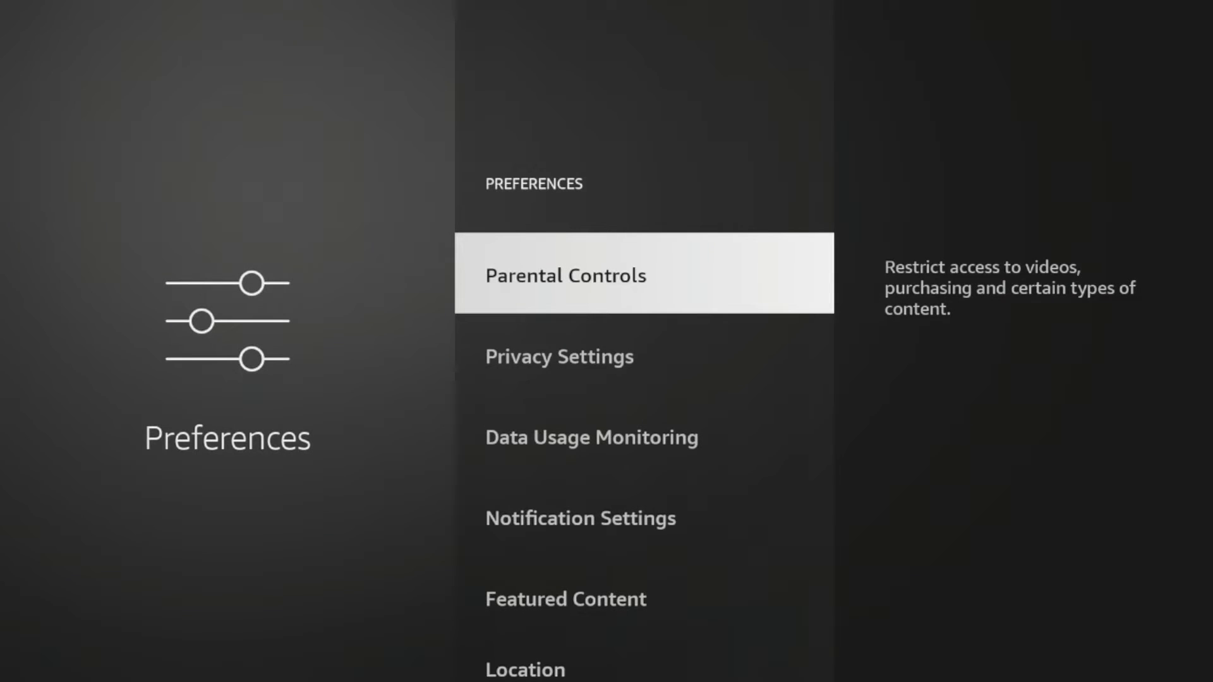
pyautogui.press('Down')
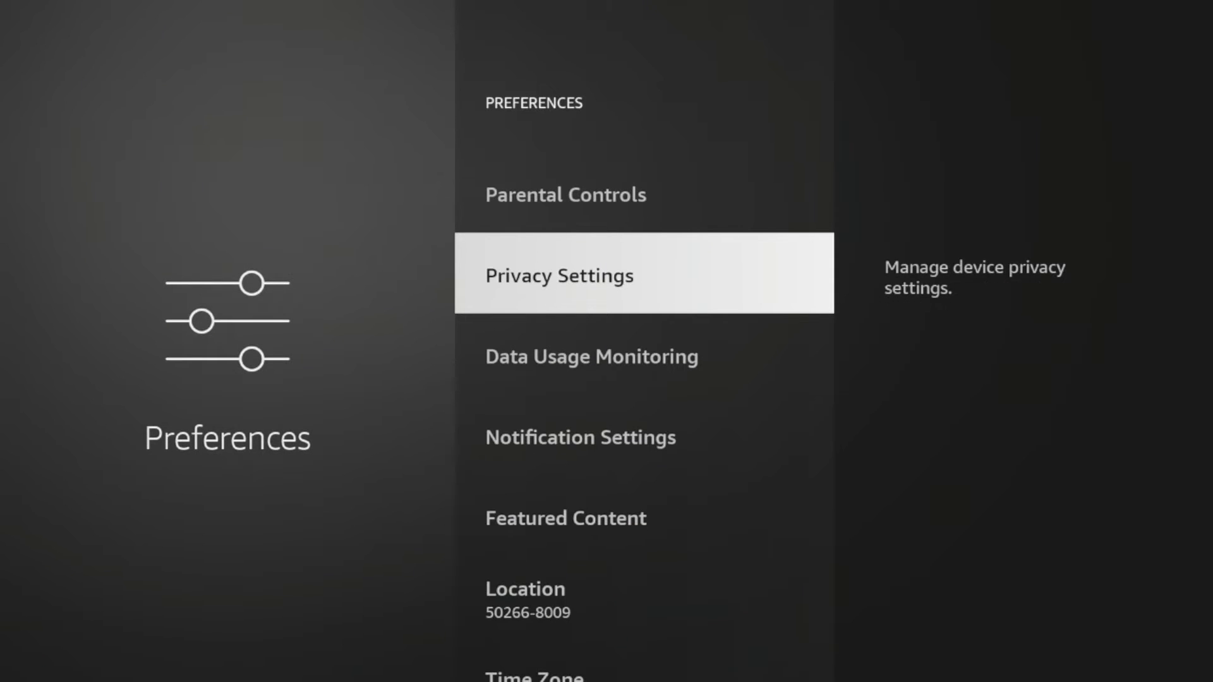
pyautogui.press('Return')
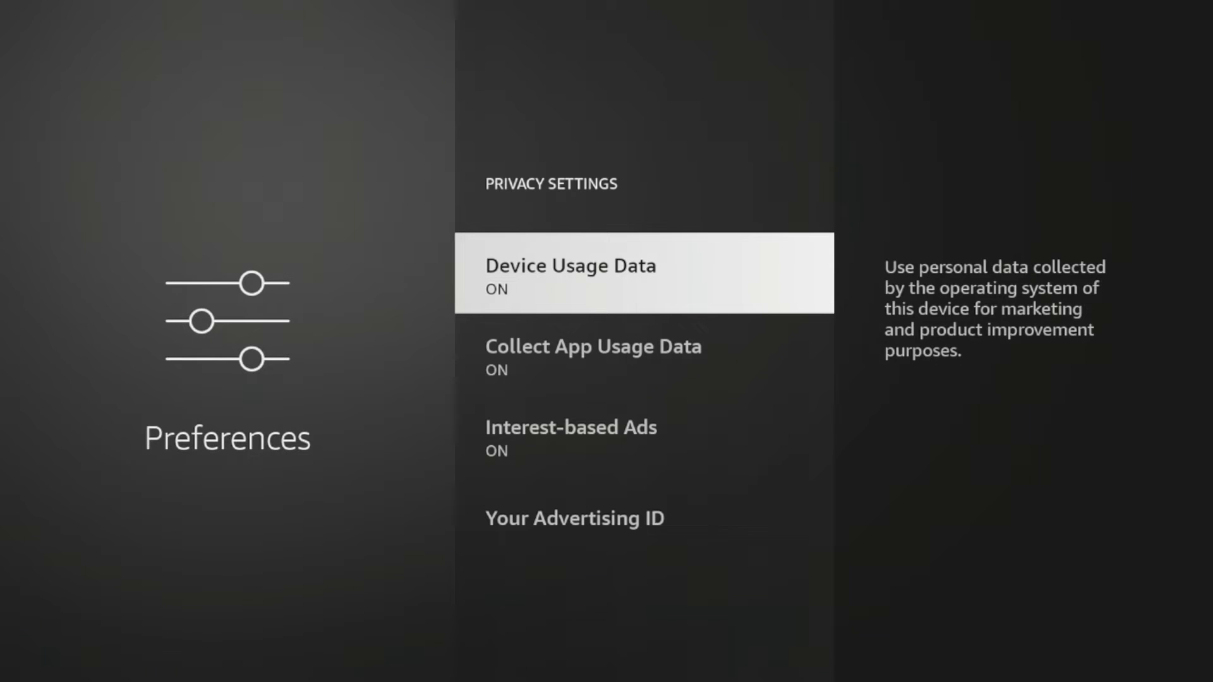
# Step: Turn off Device Usage Data, Collect App Usage Data and Interest-based Ads, confirming all read off
pyautogui.press('Return')
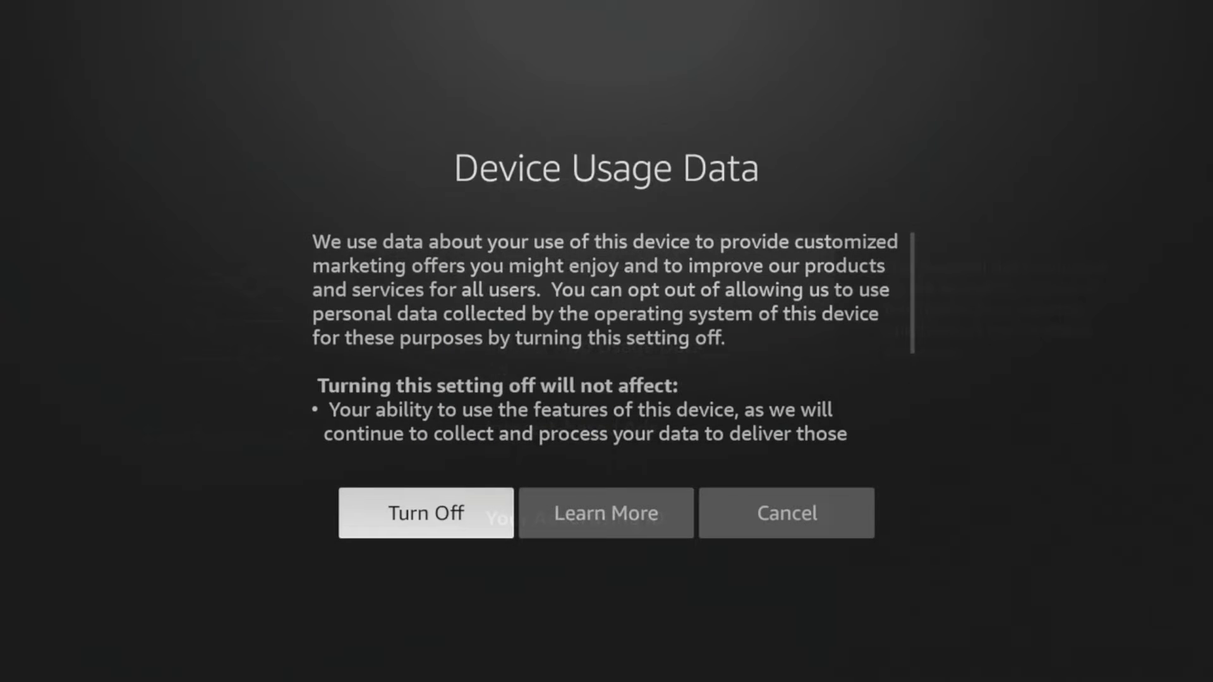
pyautogui.press('Return')
pyautogui.press('Down')
pyautogui.press('Return')
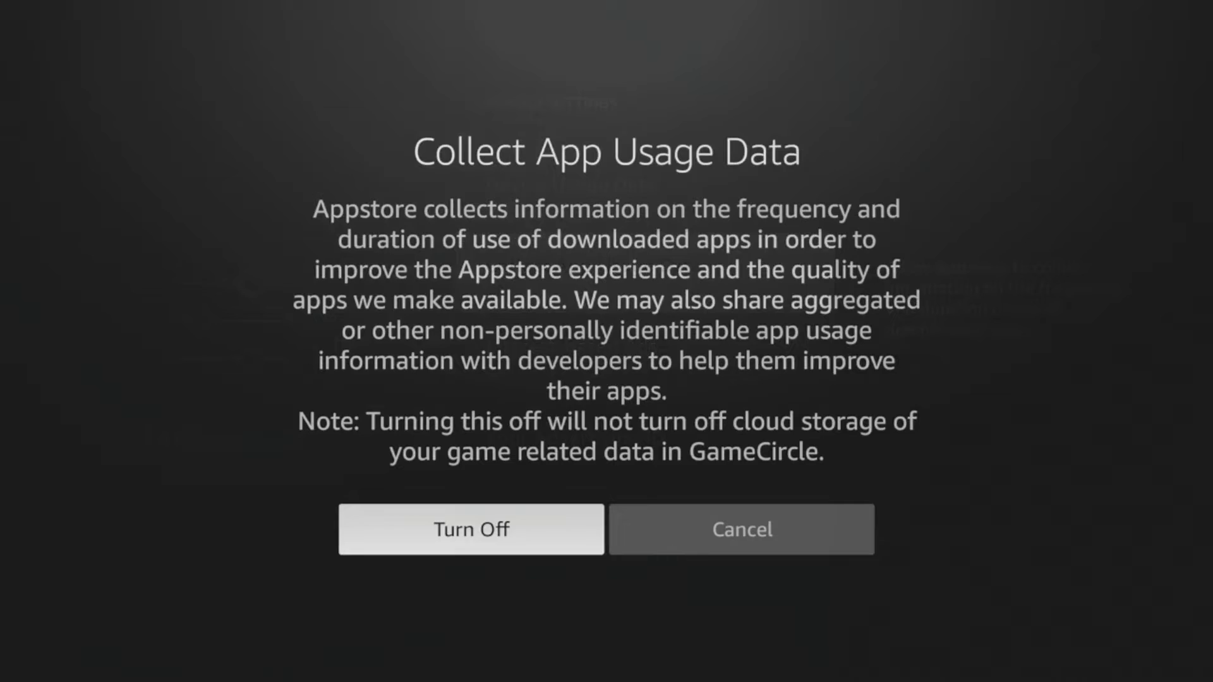
pyautogui.press('Return')
pyautogui.press('Up')
pyautogui.press('Down')
pyautogui.press('Down')
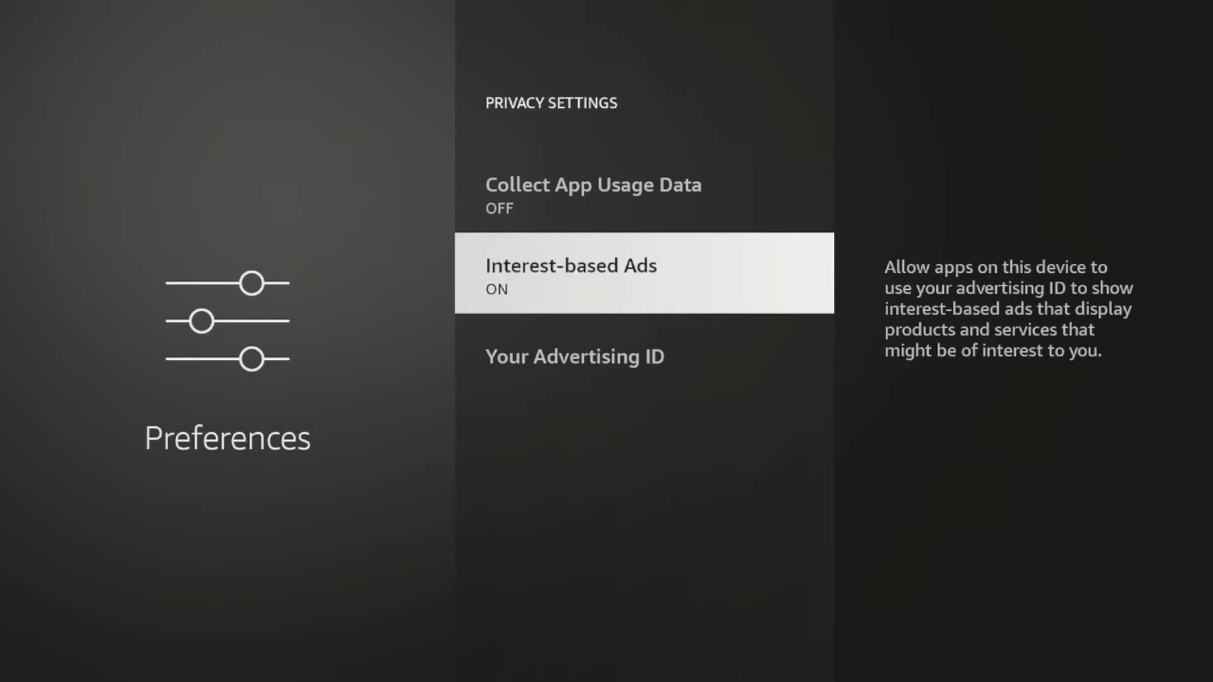
pyautogui.press('Return')
pyautogui.press('Return')
pyautogui.press('Up')
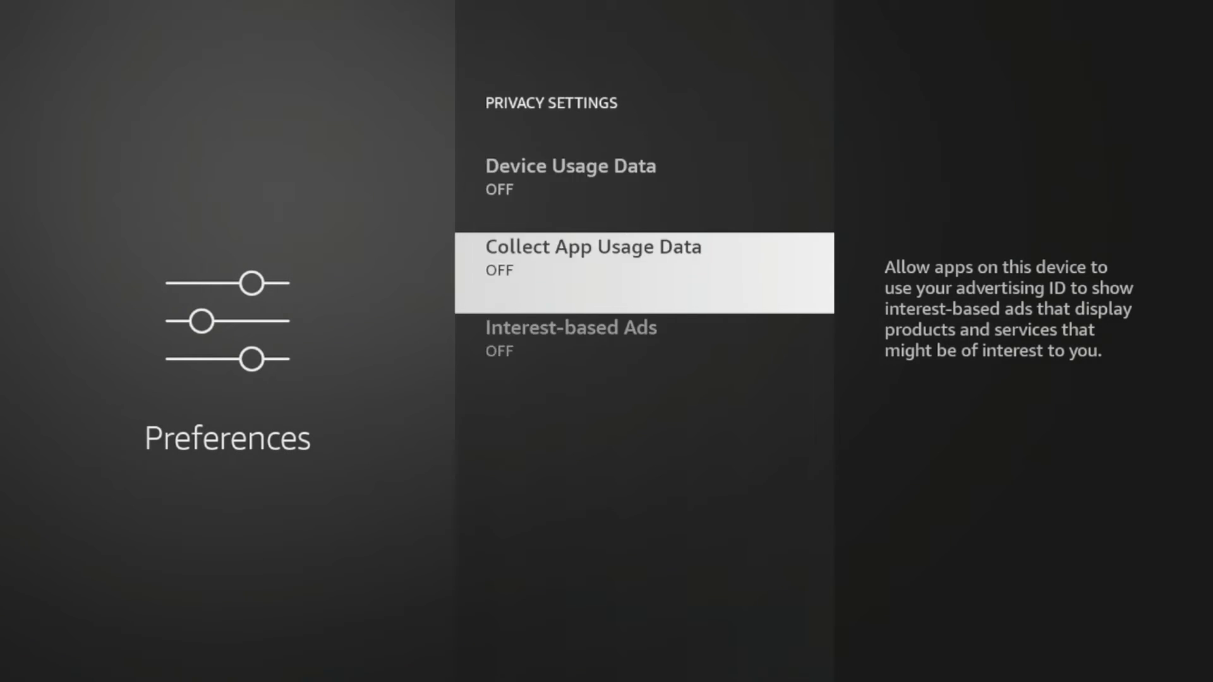
pyautogui.press('Up')
pyautogui.press('Down')
pyautogui.press('Down')
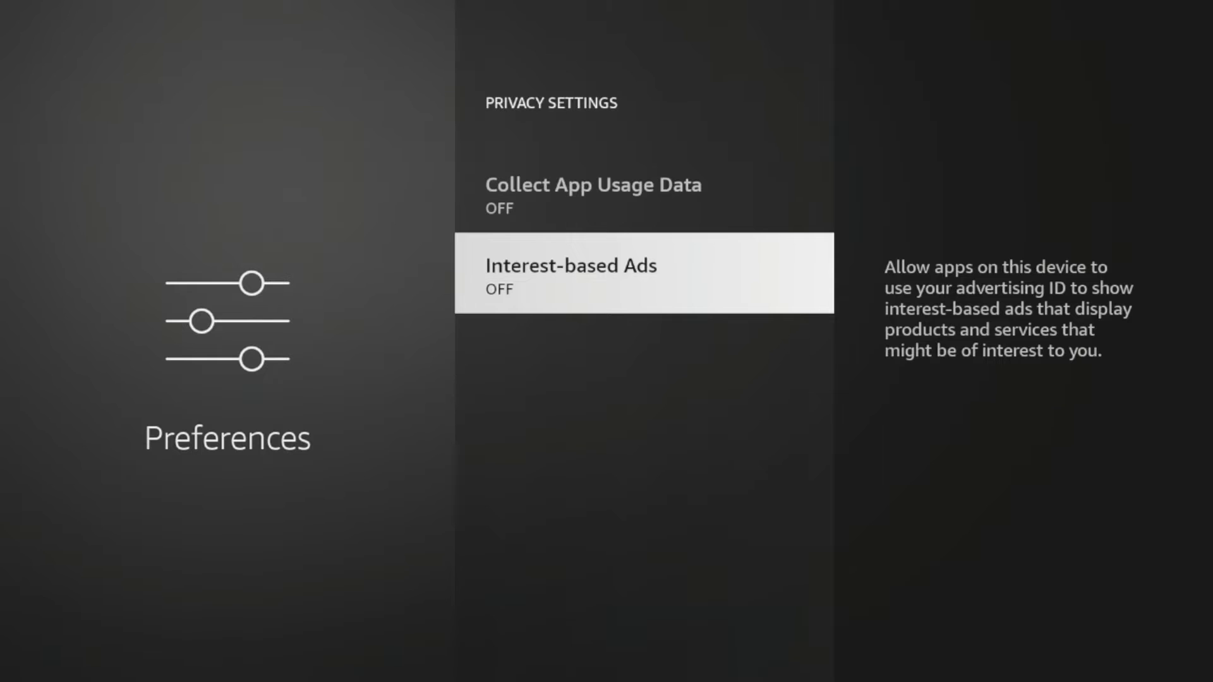
pyautogui.press('Up')
pyautogui.press('Up')
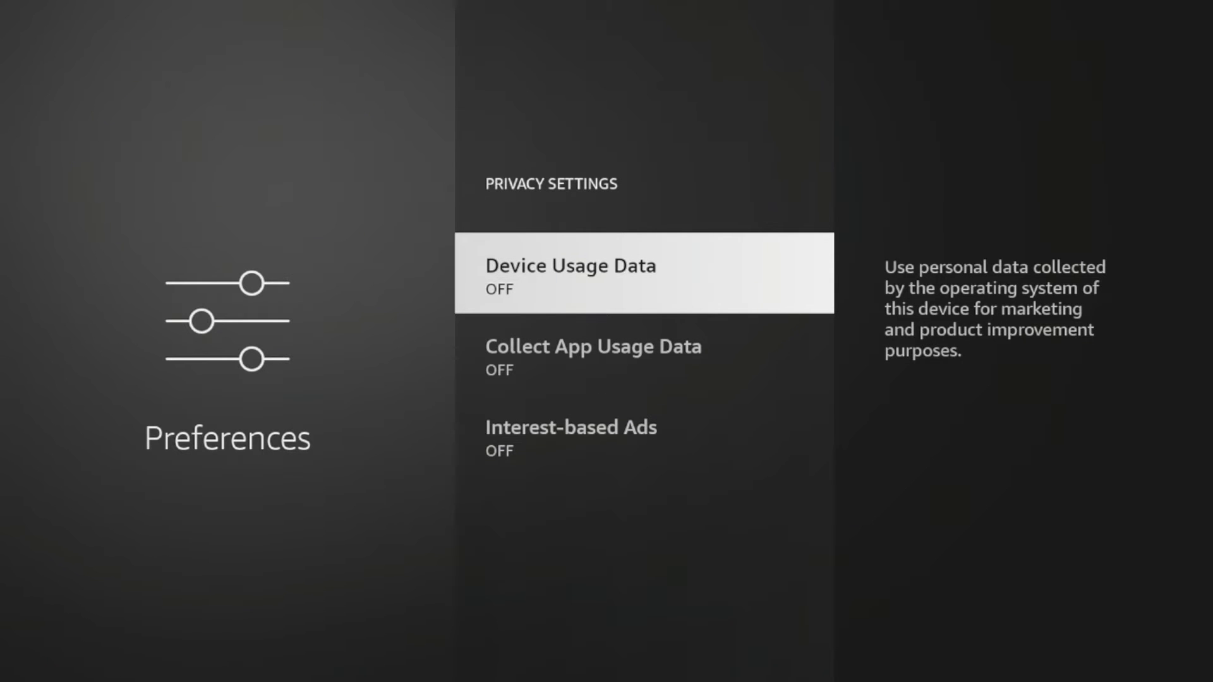
# Step: Back in Preferences, switch Data Usage Monitoring off
pyautogui.press('Escape')
pyautogui.press('Down')
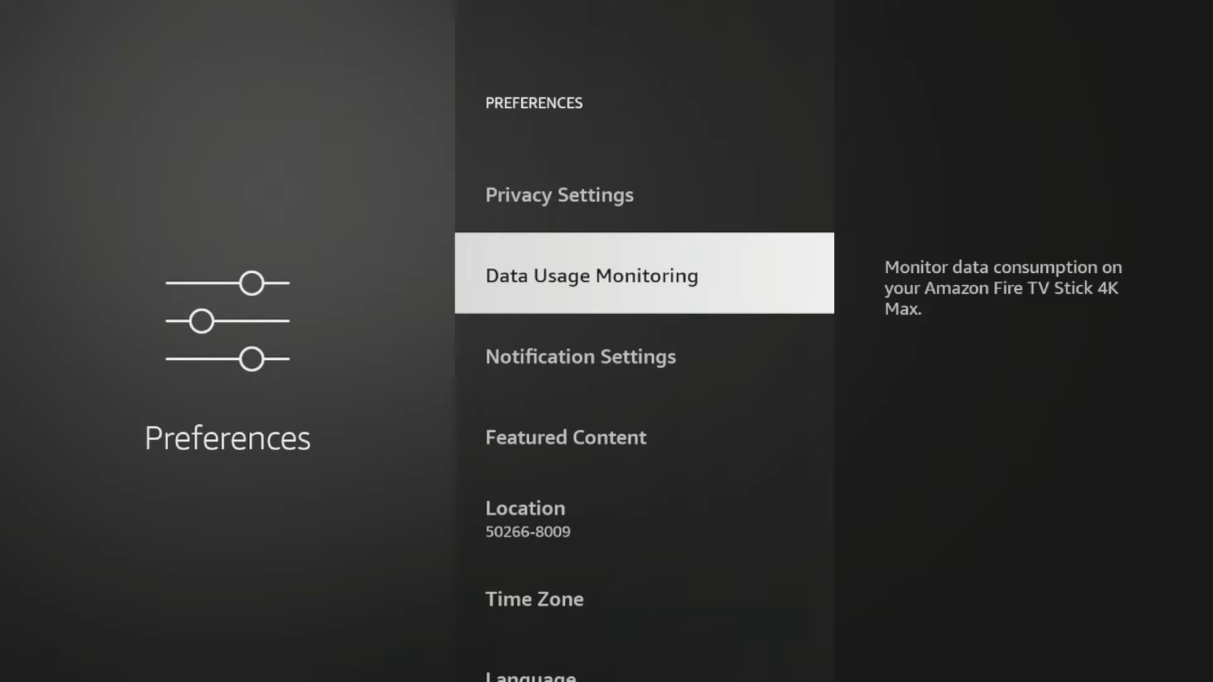
pyautogui.press('Return')
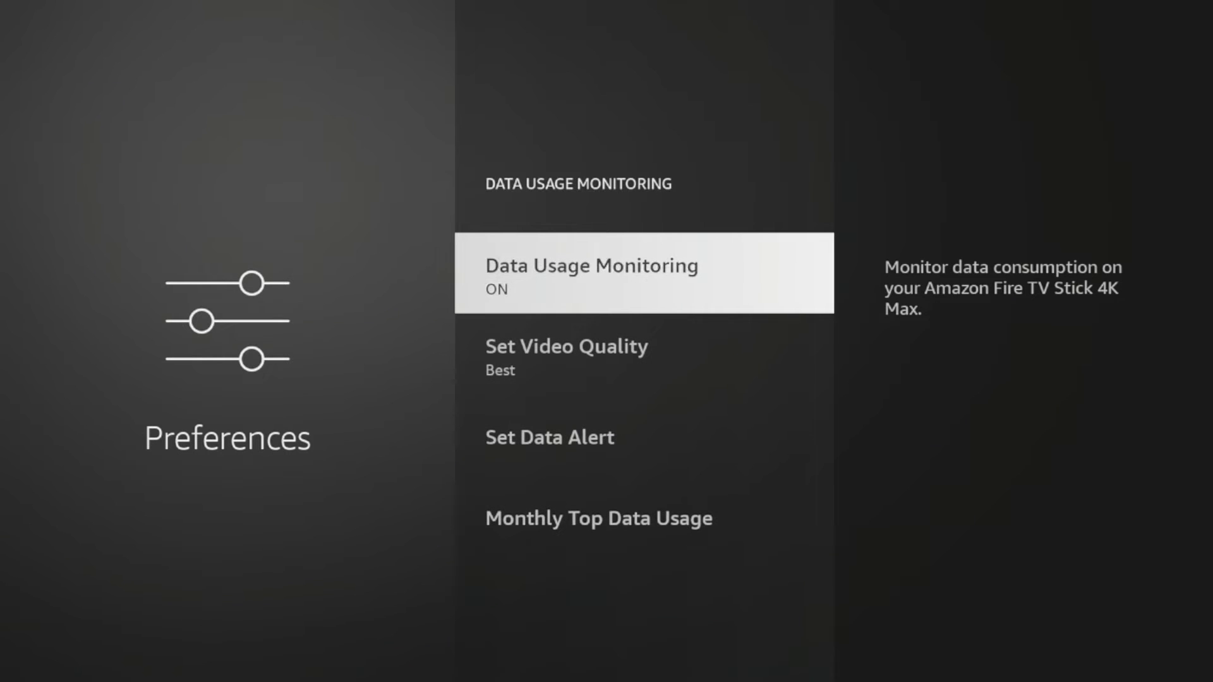
pyautogui.press('Return')
pyautogui.press('Escape')
# Step: In Notification Settings turn Do Not Interrupt off and bring up App Notifications
pyautogui.press('Down')
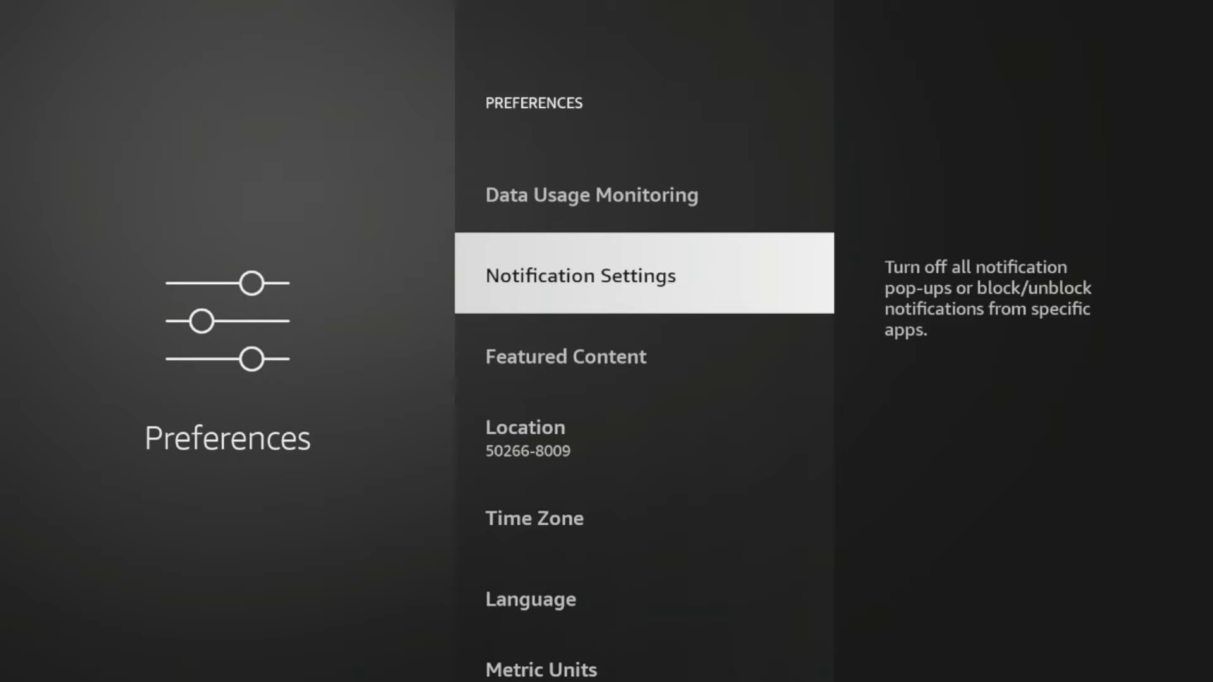
pyautogui.press('Return')
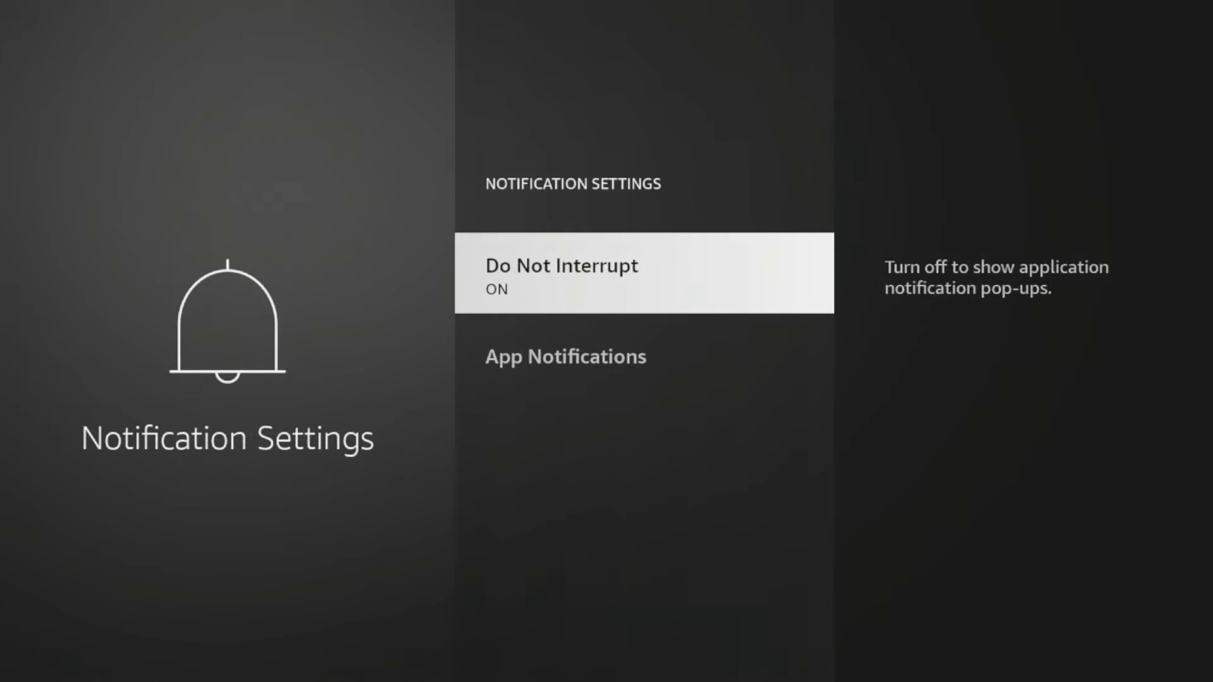
pyautogui.press('Return')
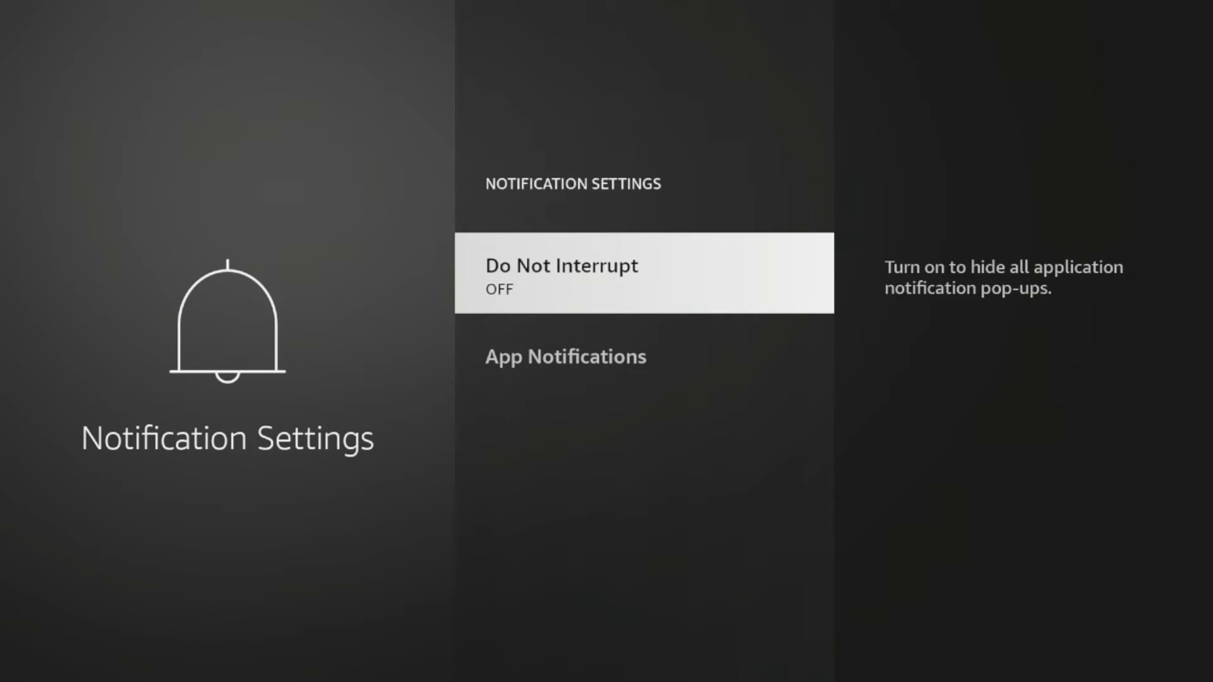
pyautogui.press('Down')
pyautogui.press('Return')
# Step: Block notifications from Alexa Notifications, analiti and Apps
pyautogui.press('Down')
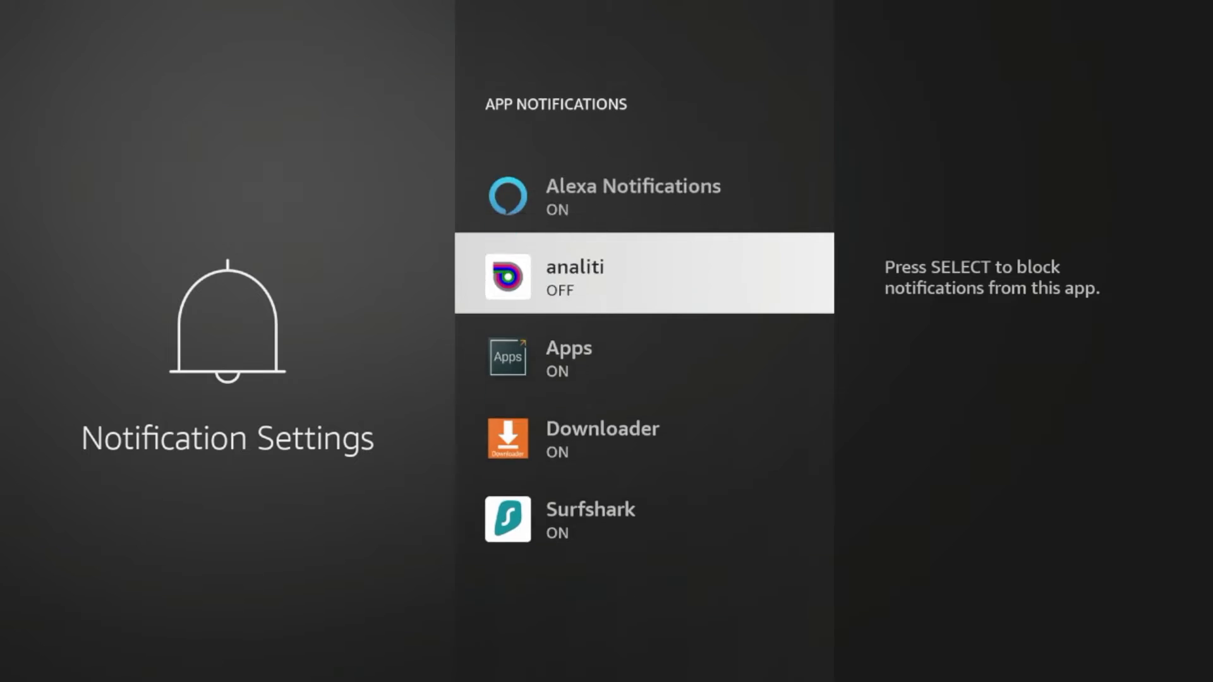
pyautogui.press('Down')
pyautogui.press('Down')
pyautogui.press('Down')
pyautogui.press('Up')
pyautogui.press('Up')
pyautogui.press('Up')
pyautogui.press('Up')
pyautogui.press('Return')
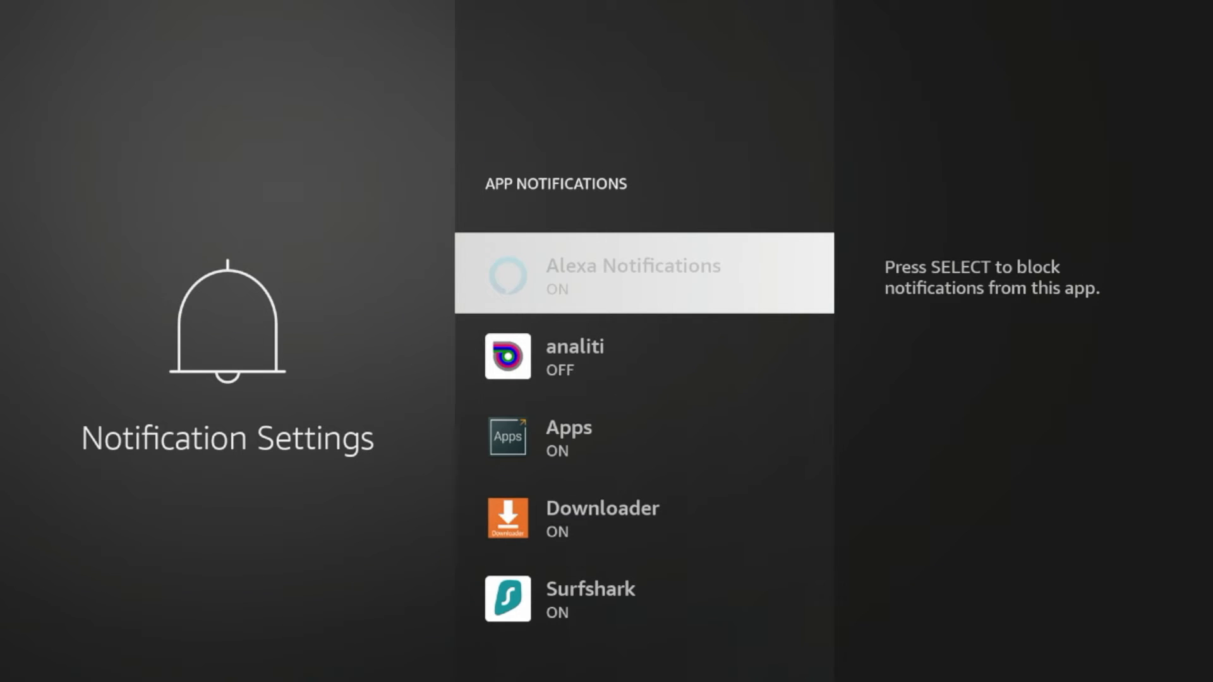
pyautogui.press('Down')
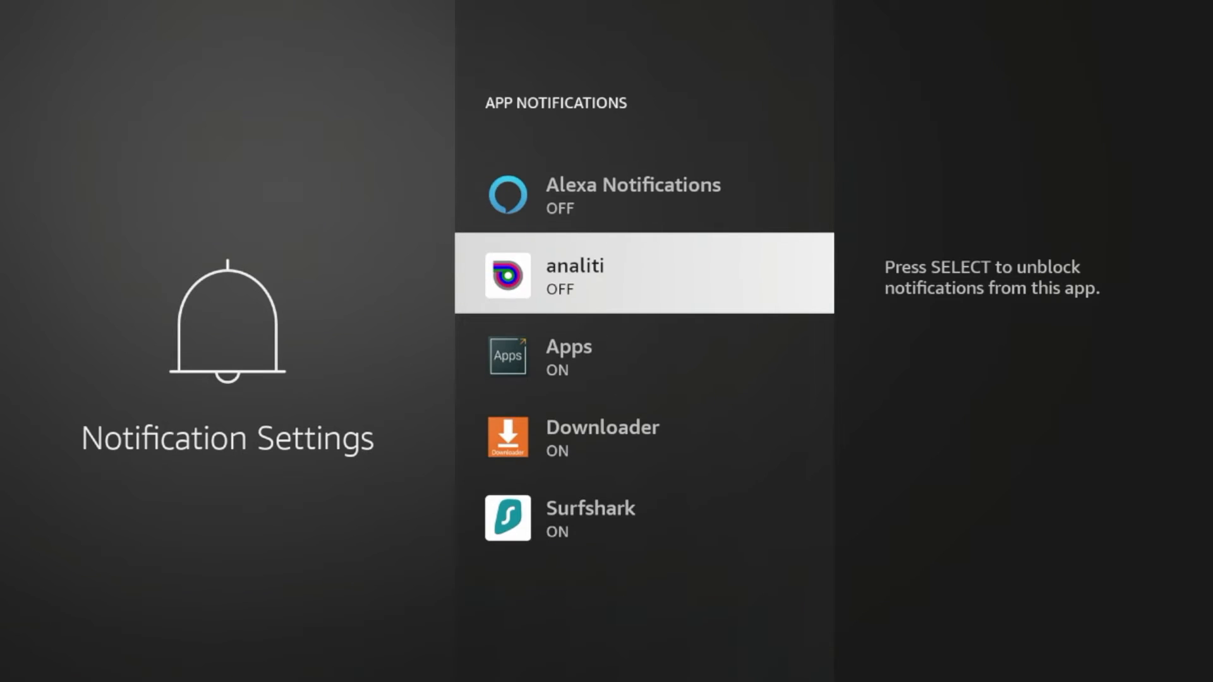
pyautogui.press('Return')
pyautogui.press('Return')
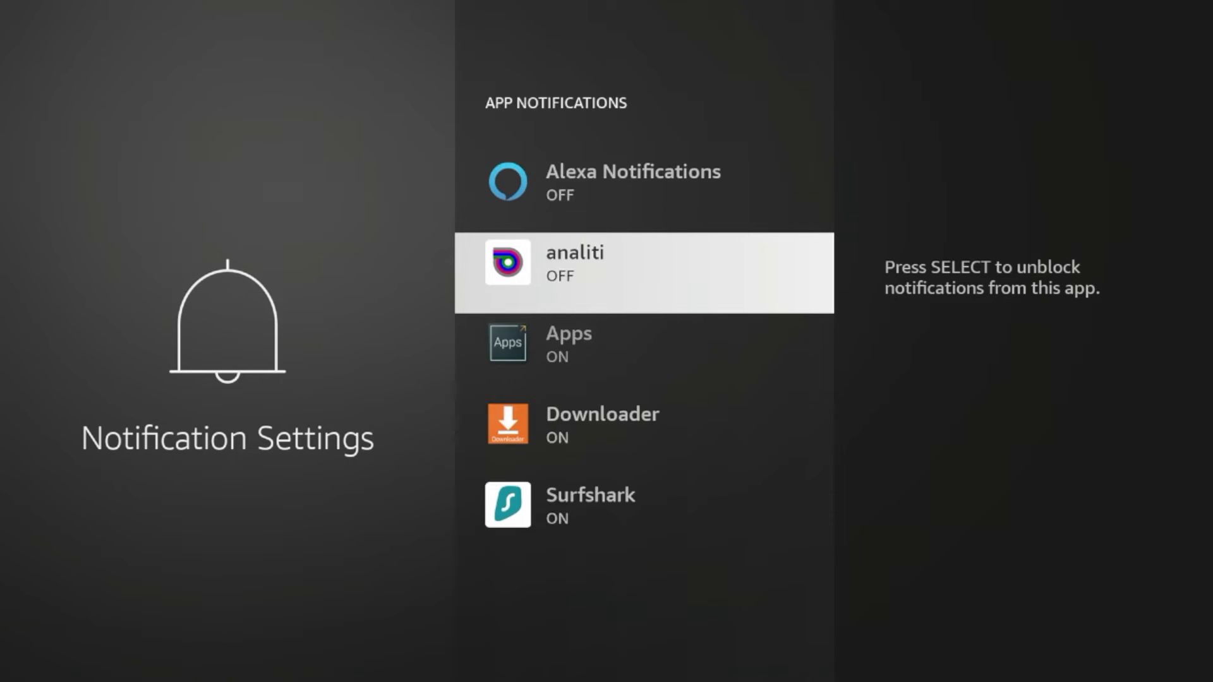
pyautogui.press('Down')
pyautogui.press('Return')
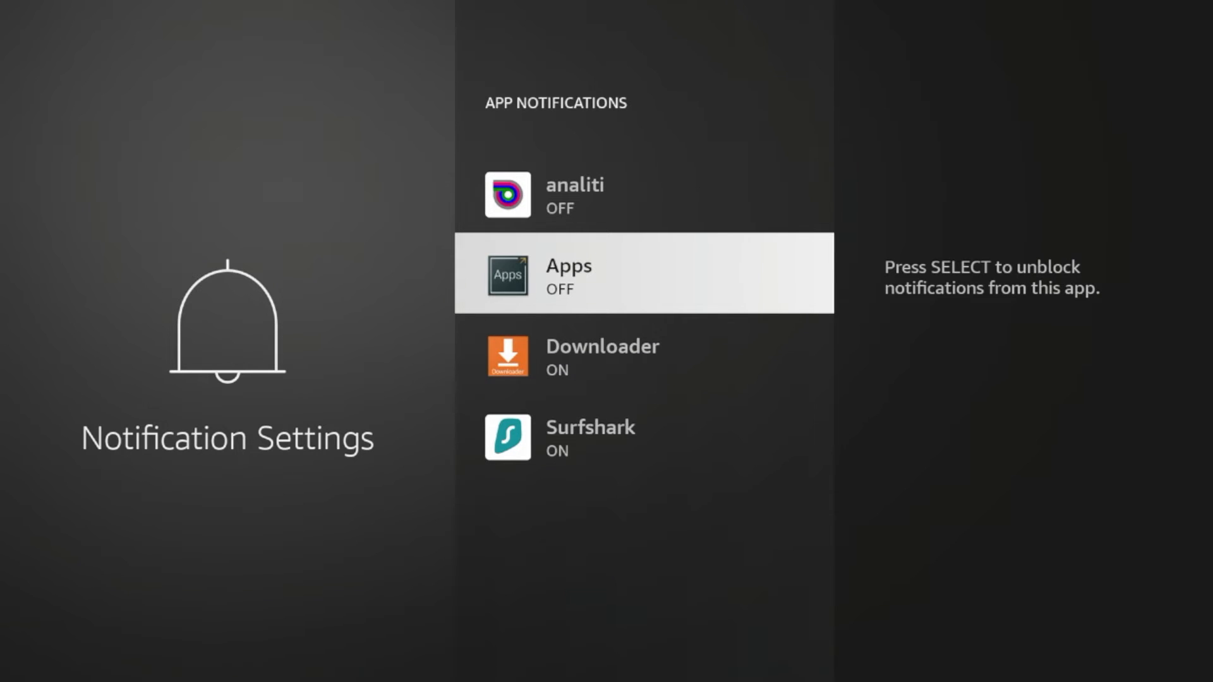
# Step: Leave Downloader and Surfshark notifications allowed and back out to Preferences
pyautogui.press('Down')
pyautogui.press('Down')
pyautogui.press('Up')
pyautogui.press('Down')
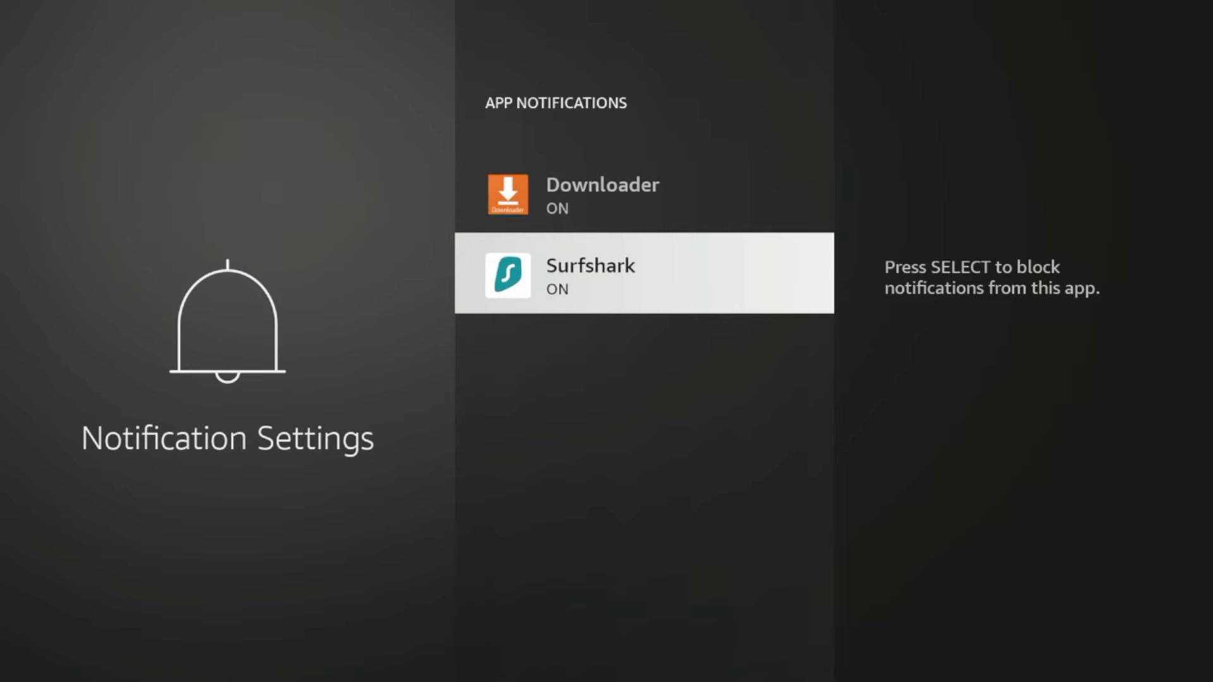
pyautogui.press('Up')
pyautogui.press('Up')
pyautogui.press('Up')
pyautogui.press('Down')
pyautogui.press('Down')
pyautogui.press('Down')
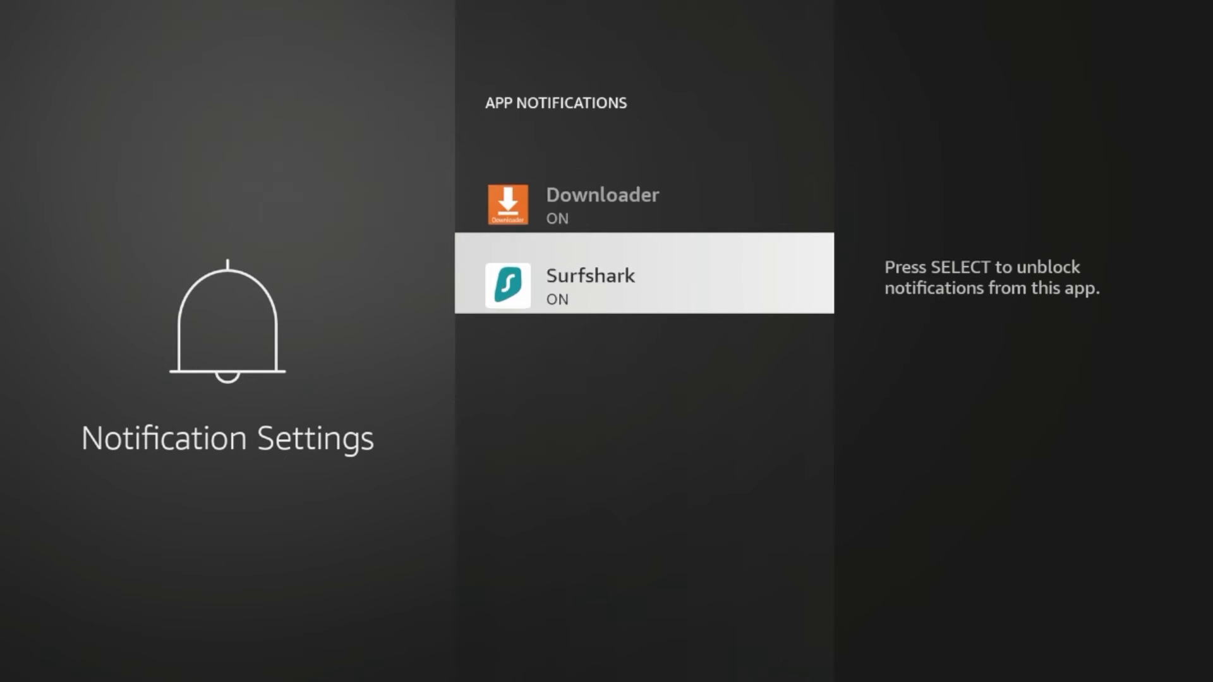
pyautogui.press('Up')
pyautogui.press('Down')
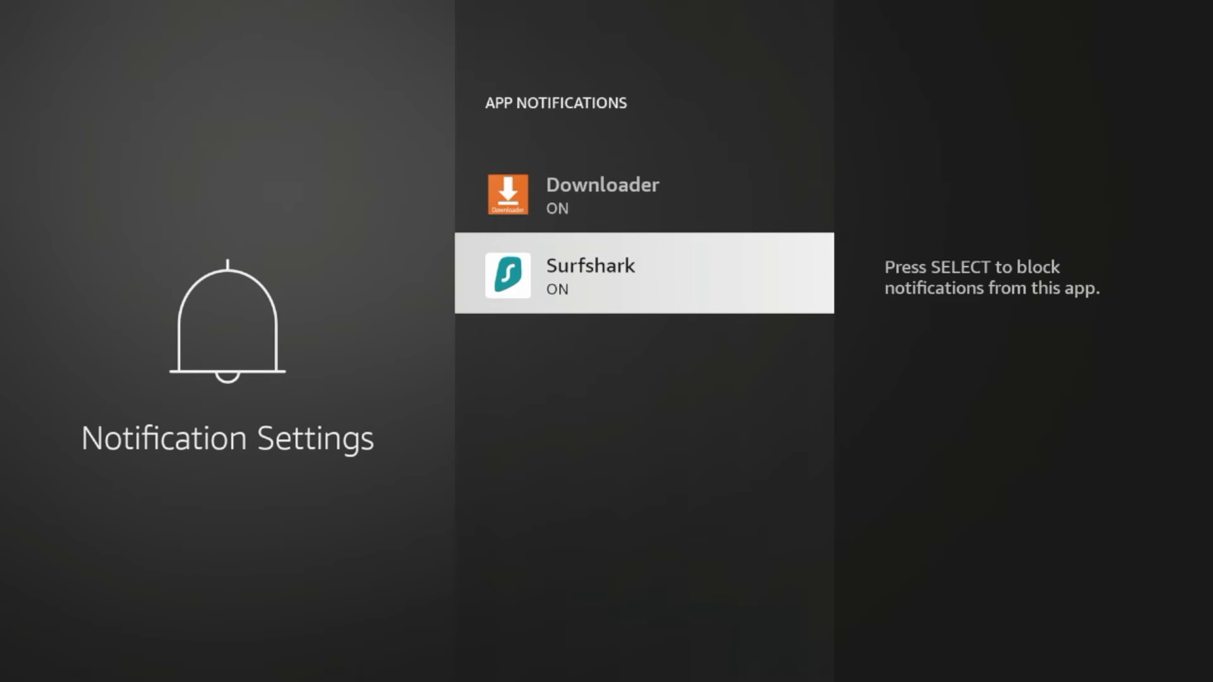
pyautogui.press('Up')
pyautogui.press('Escape')
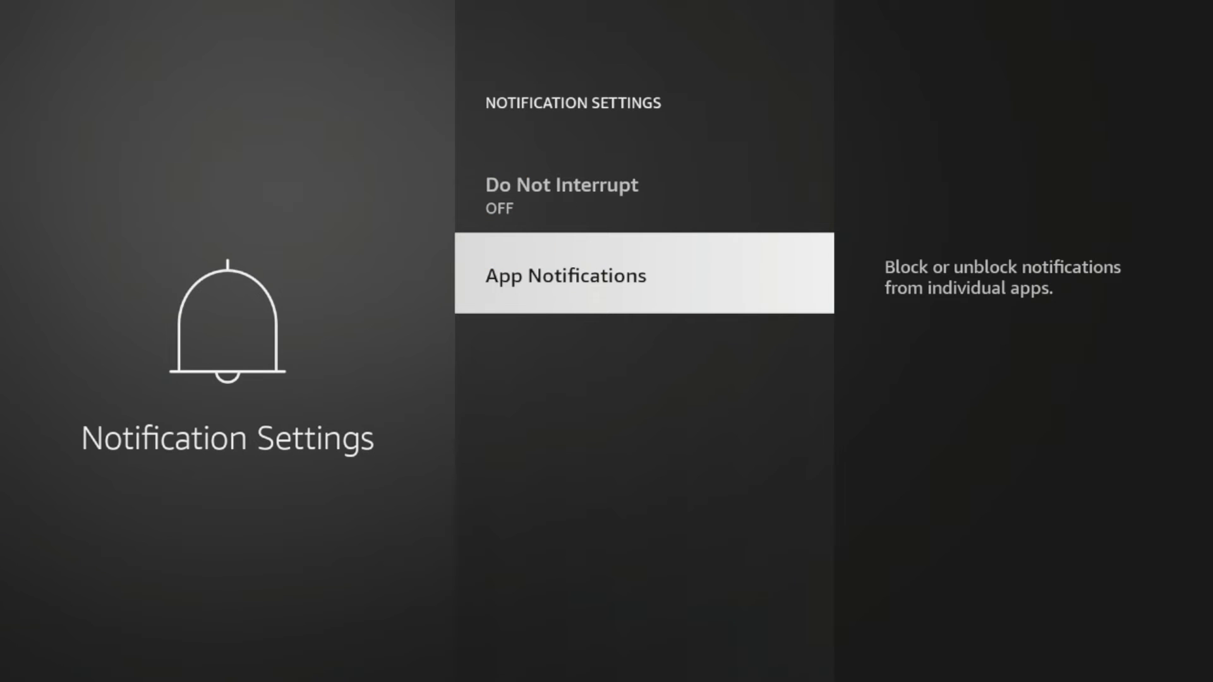
# Step: In Featured Content switch Allow Video Autoplay and Allow Audio Autoplay both off
pyautogui.press('Escape')
pyautogui.press('Down')
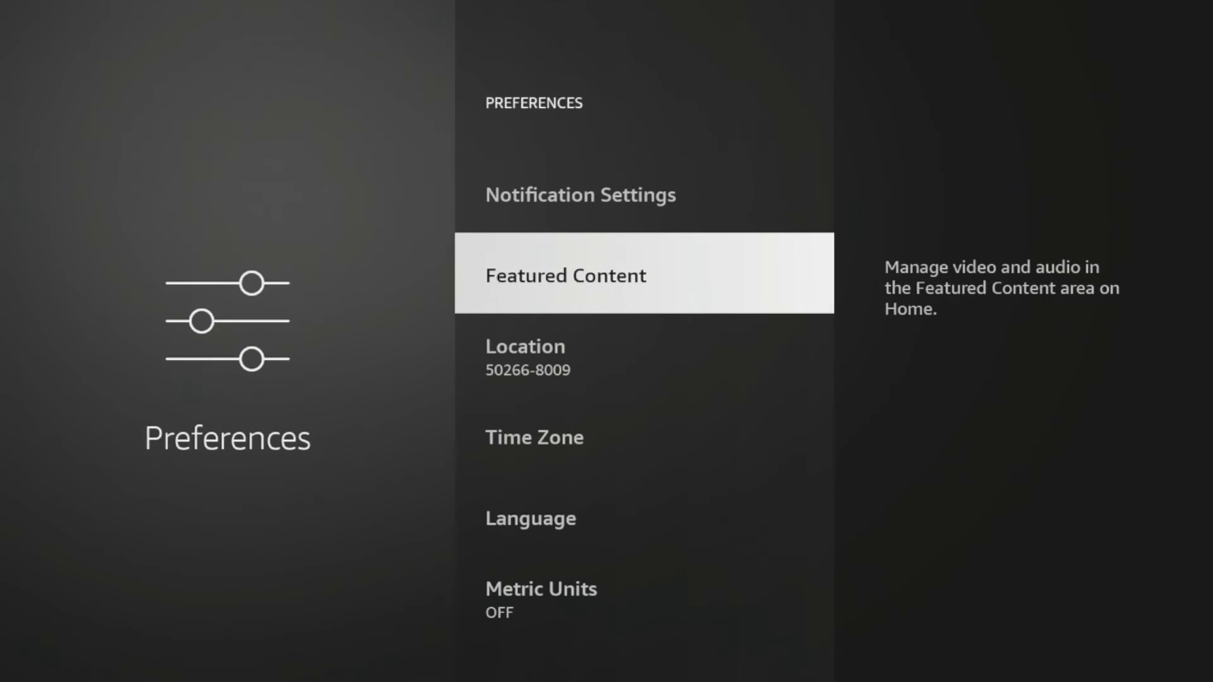
pyautogui.press('Return')
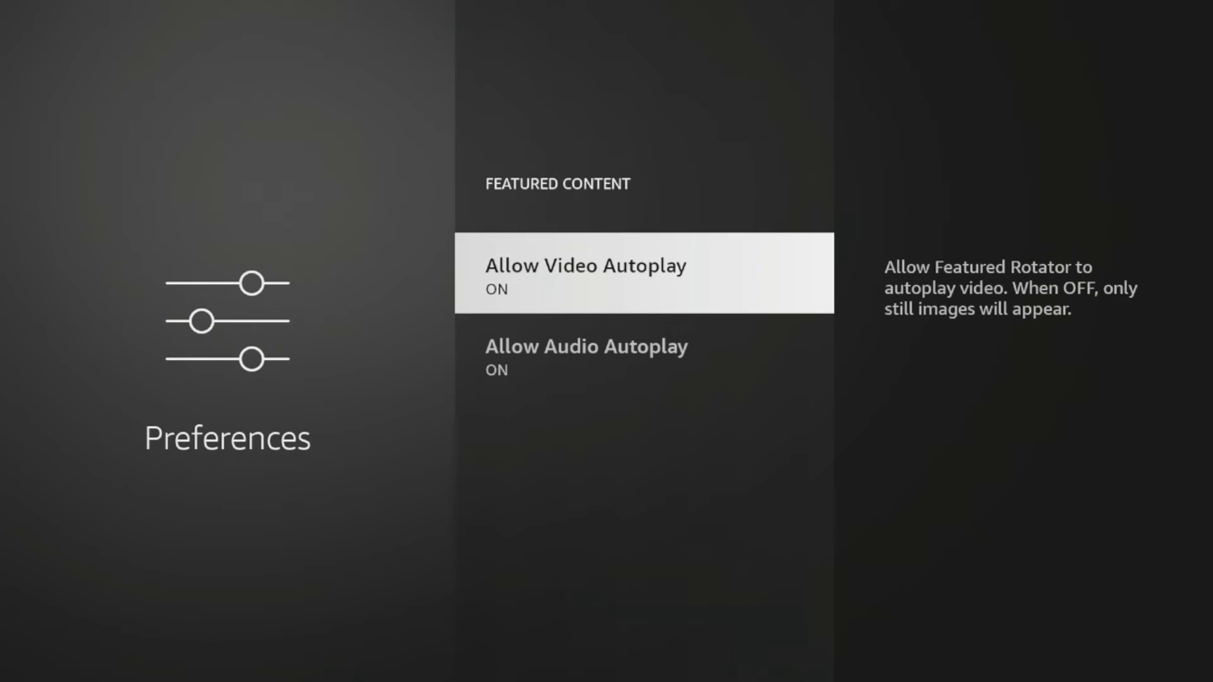
pyautogui.press('Return')
pyautogui.press('Down')
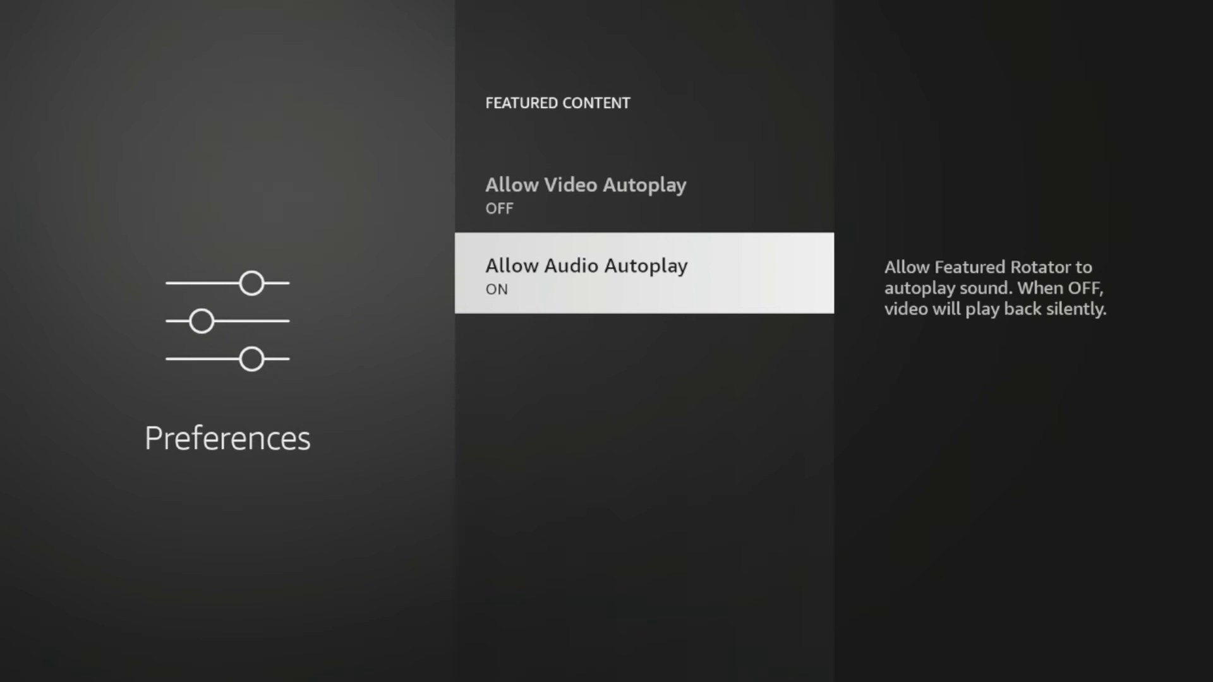
pyautogui.press('Return')
pyautogui.press('Escape')
pyautogui.press('Escape')
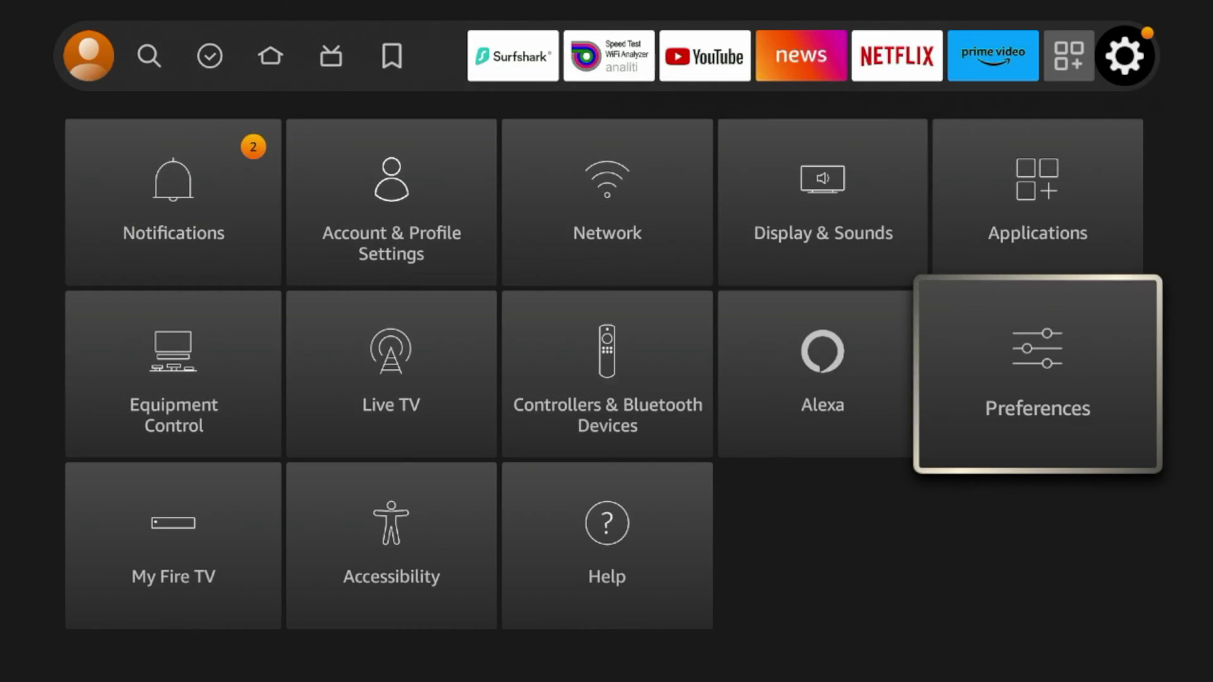
# Step: Scroll down and back up through the Preferences list to review it
pyautogui.press('Return')
pyautogui.press('Down')
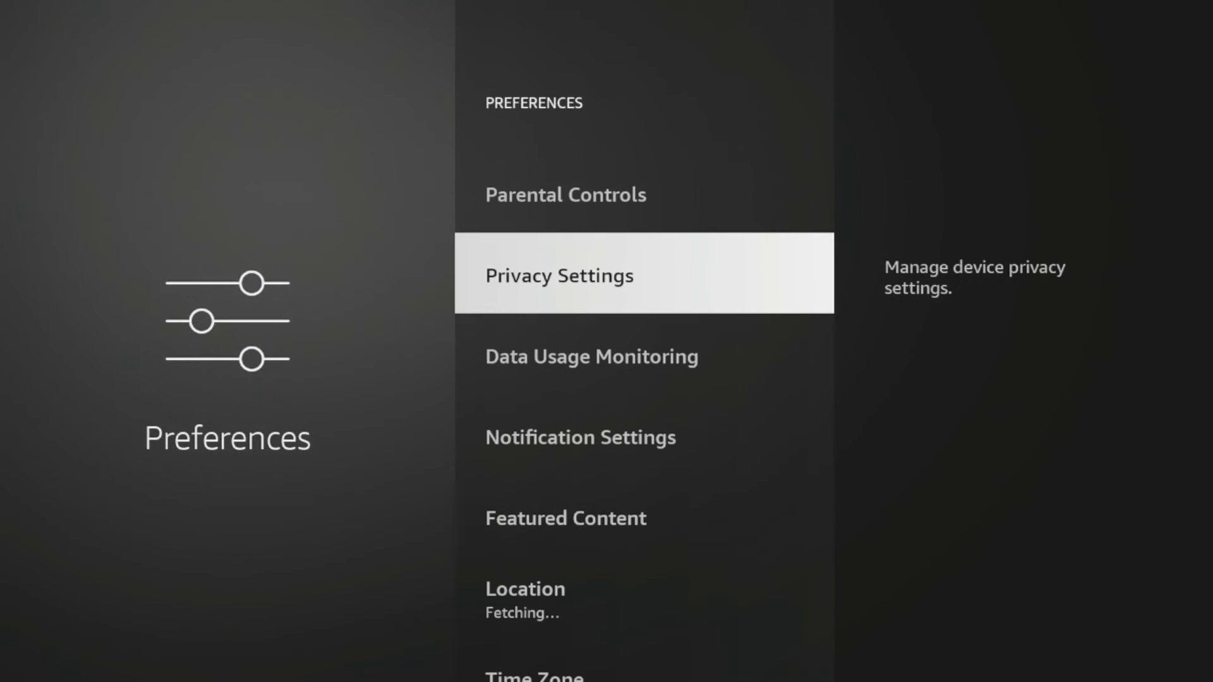
pyautogui.press('Down')
pyautogui.press('Down')
pyautogui.press('Down')
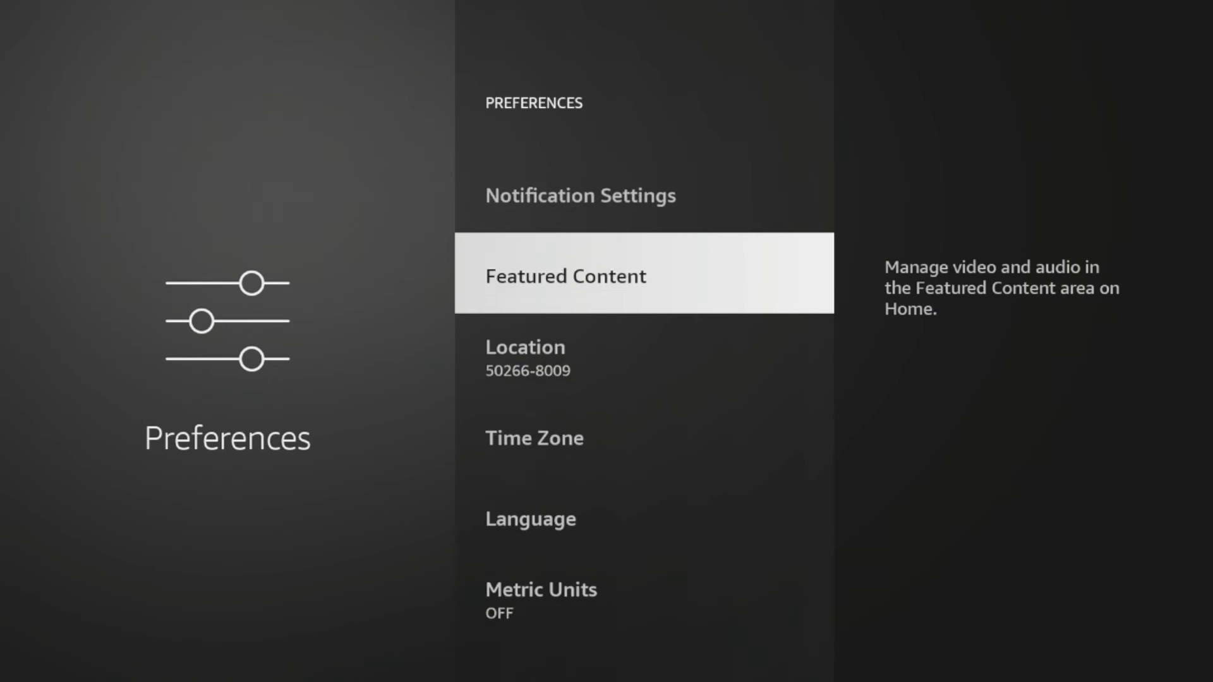
pyautogui.press('Down')
pyautogui.press('Down')
pyautogui.press('Down')
pyautogui.press('Up')
pyautogui.press('Up')
pyautogui.press('Up')
pyautogui.press('Up')
pyautogui.press('Up')
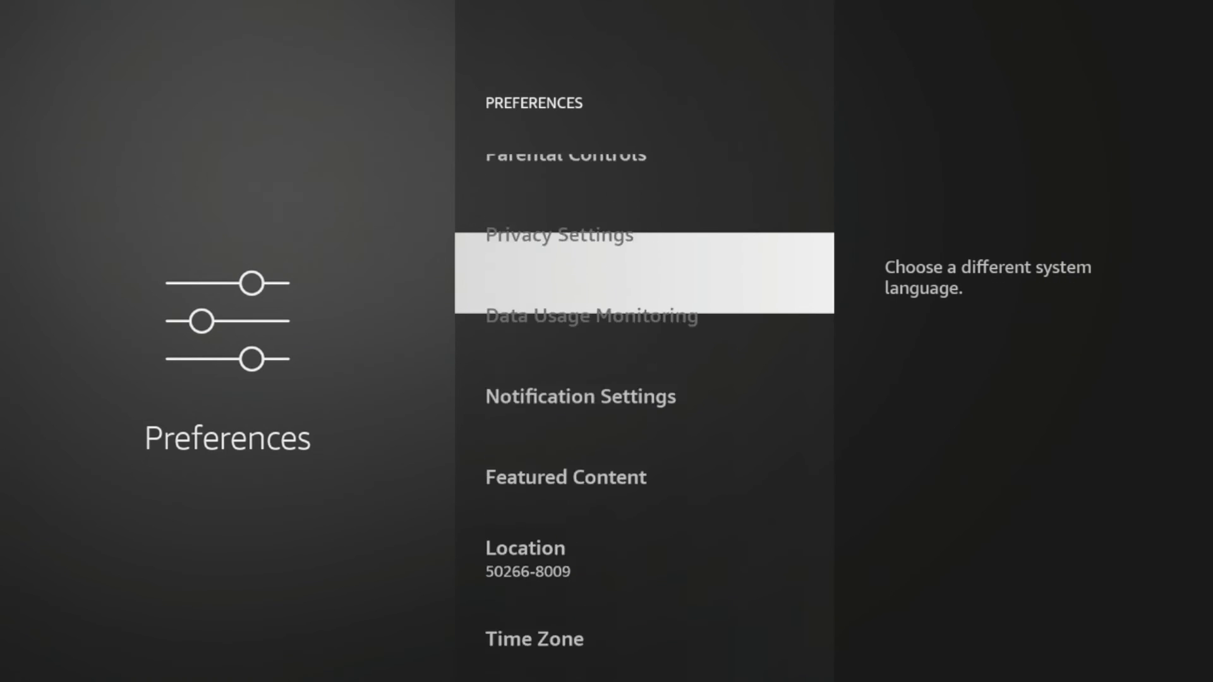
pyautogui.press('Up')
pyautogui.press('Up')
# Step: Exit settings to the Fire TV home screen and settle on the Home section
pyautogui.press('Home')
pyautogui.press('Right')
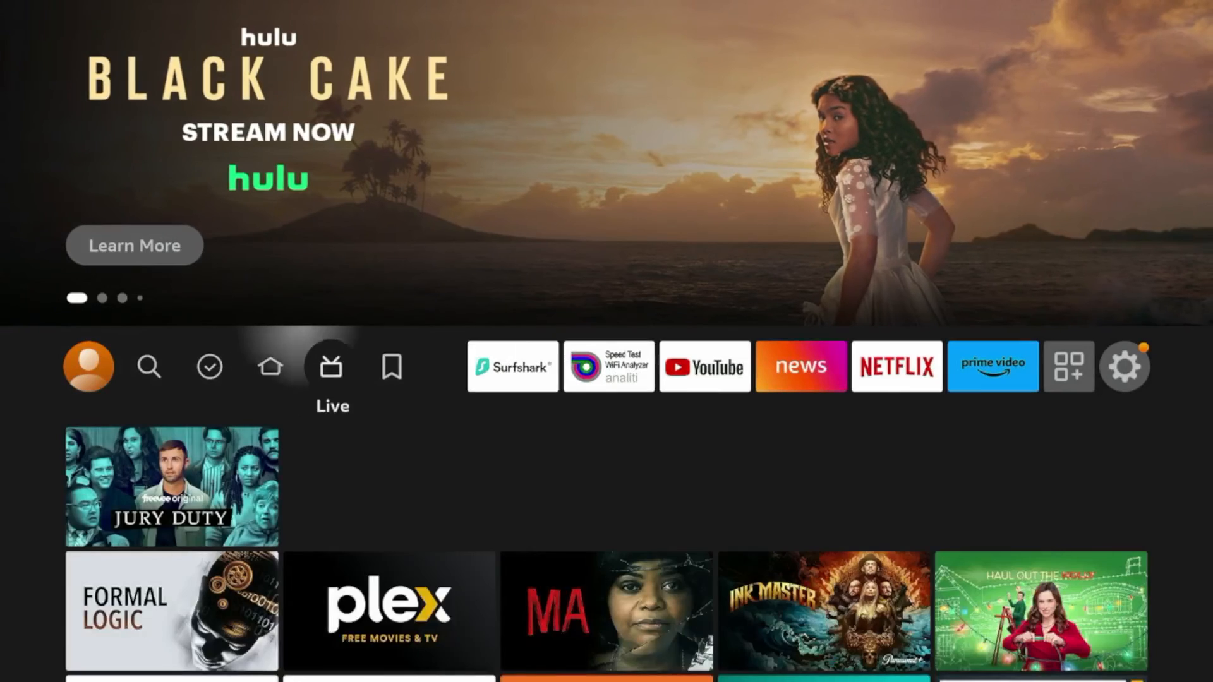
pyautogui.press('Right')
pyautogui.press('Left')
pyautogui.press('Left')
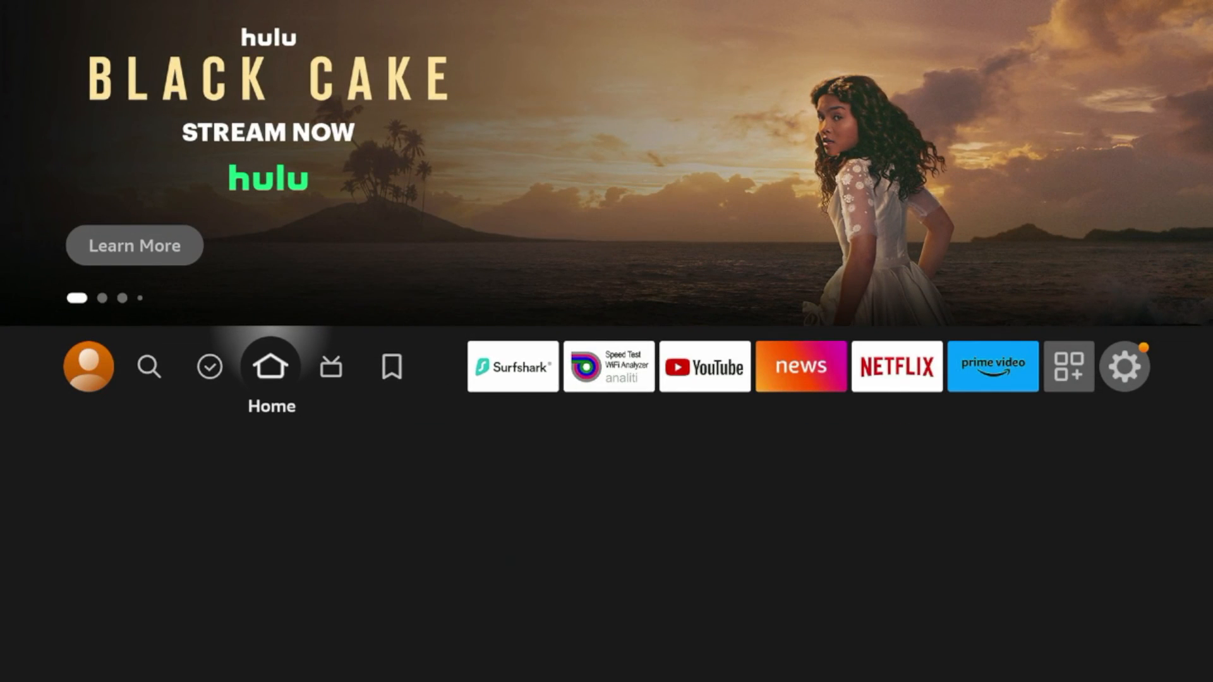